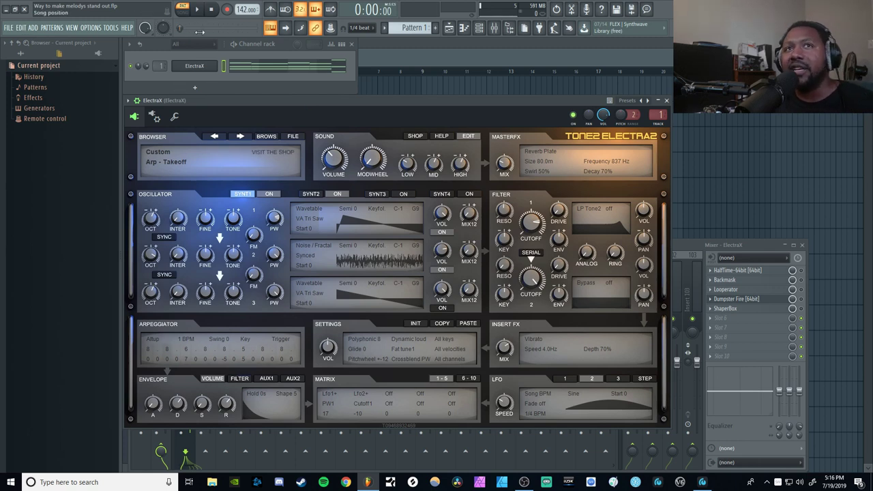
Audition the arp, then open HalfTime on the ElectraX insert and play the melody through it
{"action": "left_click", "coordinate": [197, 9]}
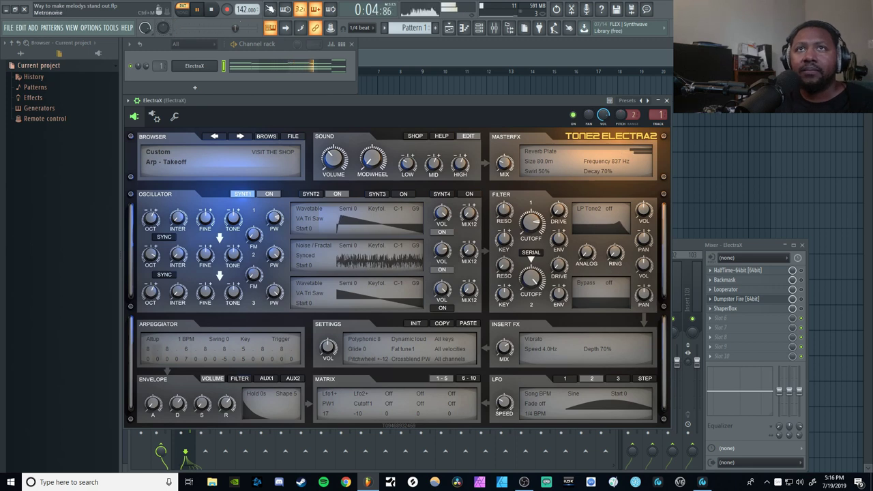
{"action": "left_click", "coordinate": [215, 10]}
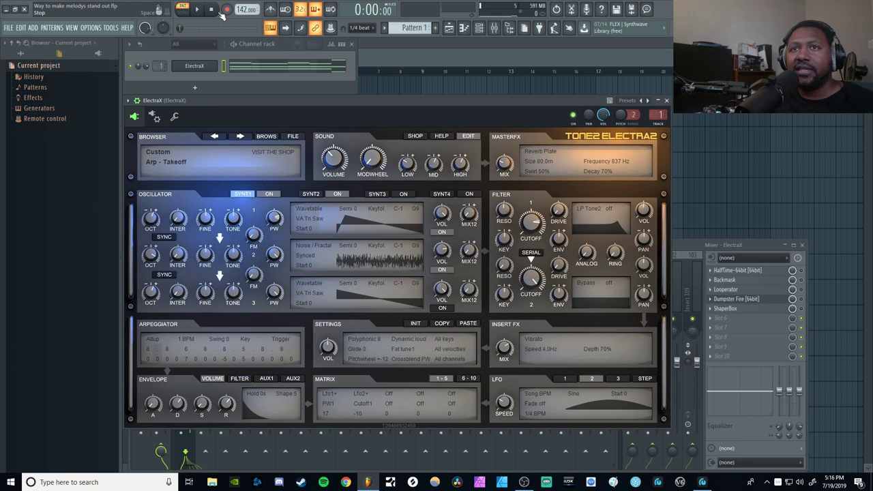
{"action": "left_click", "coordinate": [728, 271]}
{"action": "mouse_move", "coordinate": [245, 104]}
{"action": "left_mouse_down"}
{"action": "mouse_move", "coordinate": [247, 114]}
{"action": "mouse_move", "coordinate": [243, 104]}
{"action": "left_mouse_up"}
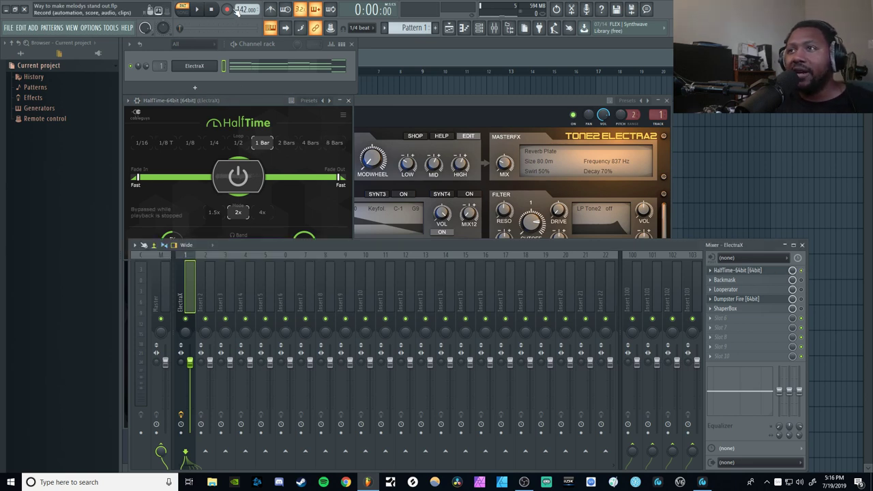
{"action": "key", "text": "space"}
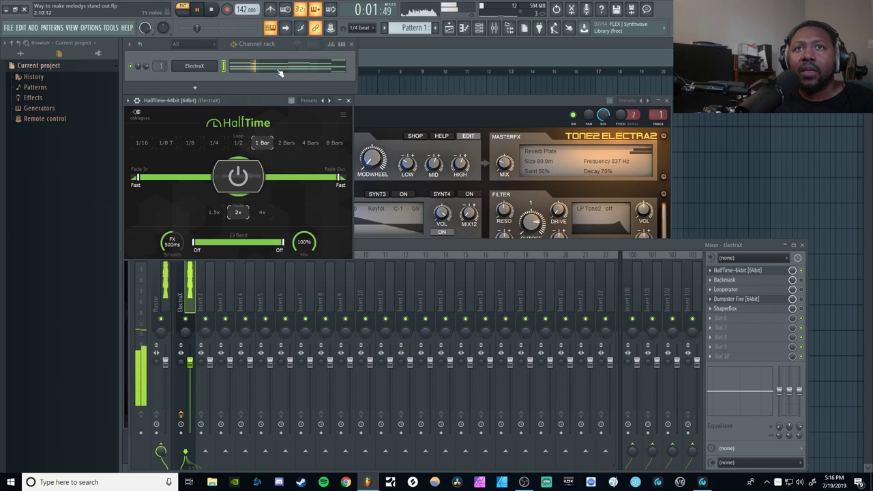
Audition HalfTime with 1/16 and then 1/8 loop lengths
{"action": "left_click", "coordinate": [213, 11]}
{"action": "key", "text": "space"}
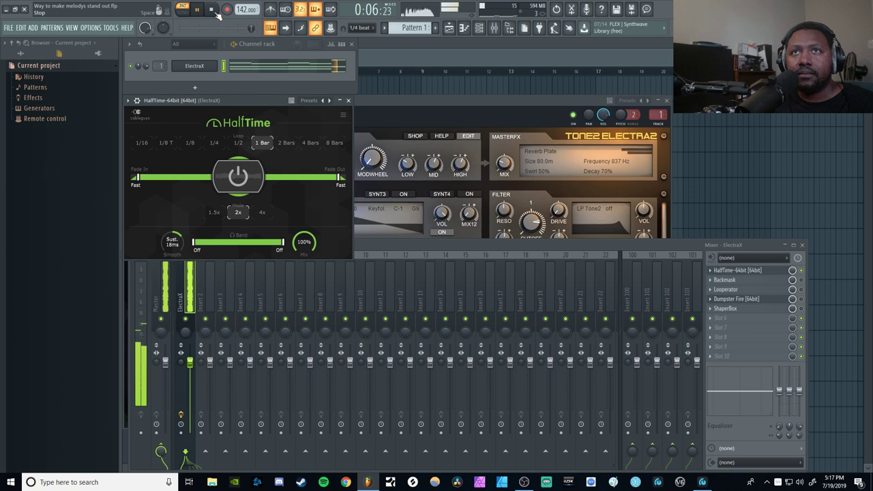
{"action": "left_click", "coordinate": [214, 10]}
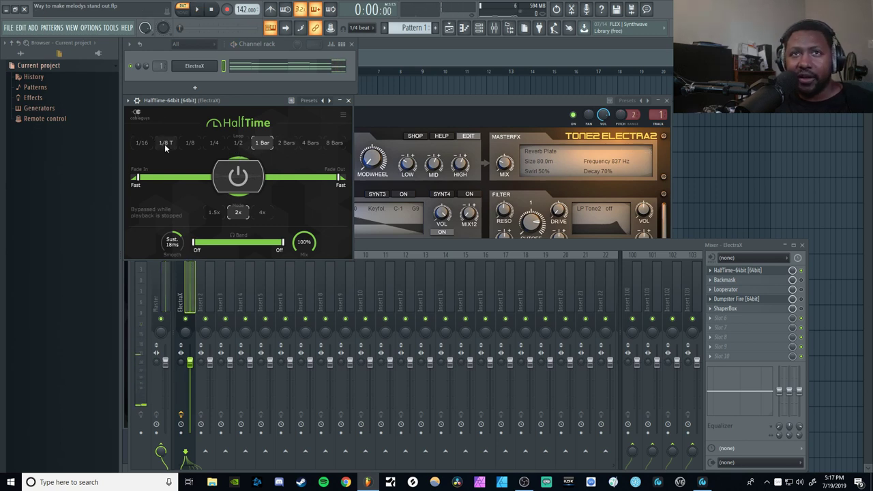
{"action": "left_click", "coordinate": [142, 142]}
{"action": "left_click", "coordinate": [197, 9]}
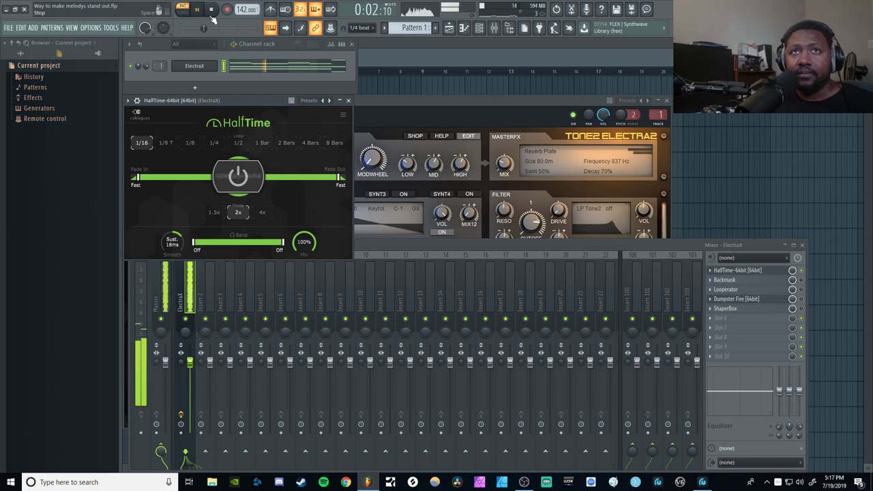
{"action": "left_click", "coordinate": [211, 11]}
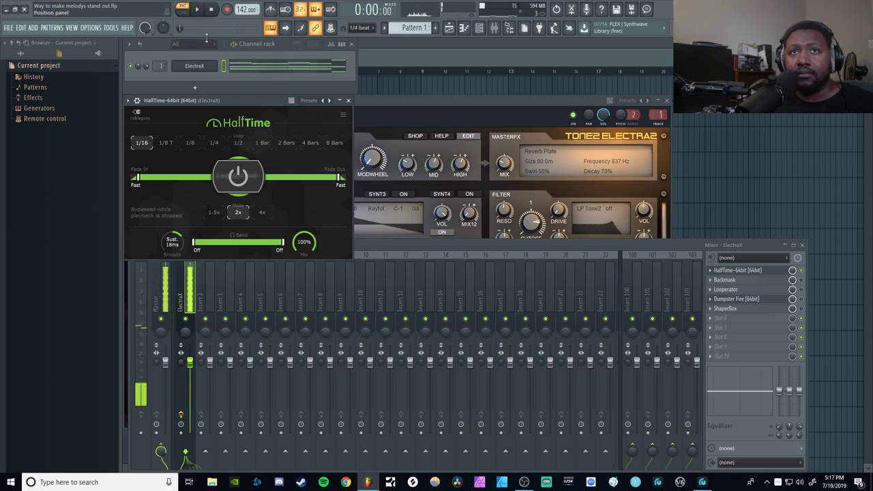
{"action": "left_click", "coordinate": [196, 145]}
{"action": "left_click", "coordinate": [197, 10]}
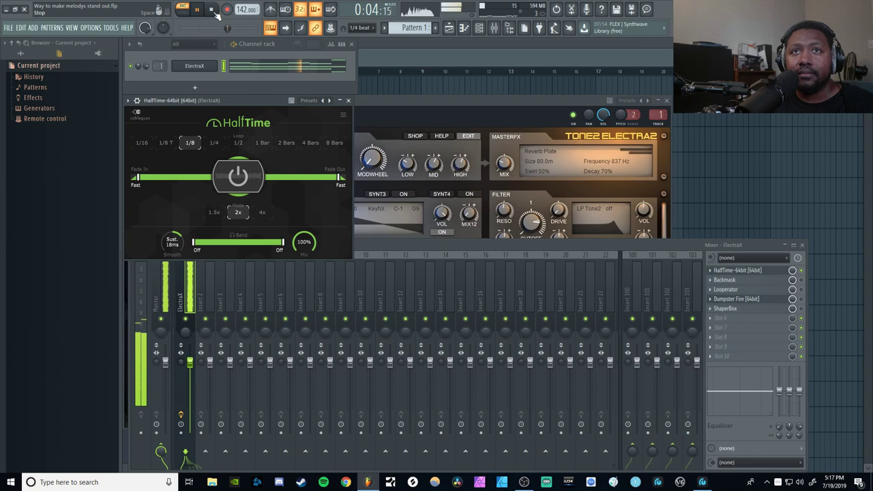
{"action": "key", "text": "space"}
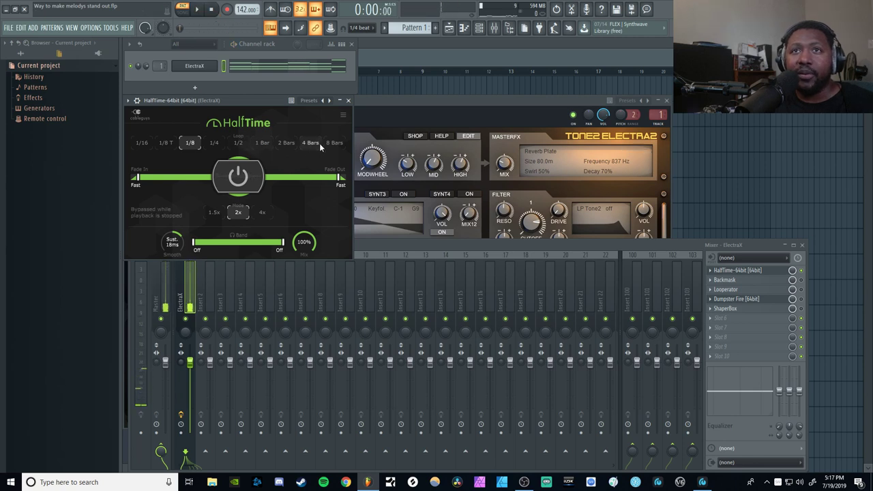
Set the loop to 2 Bars, try 1.5x mode, then return to 2x and play
{"action": "left_click", "coordinate": [280, 142]}
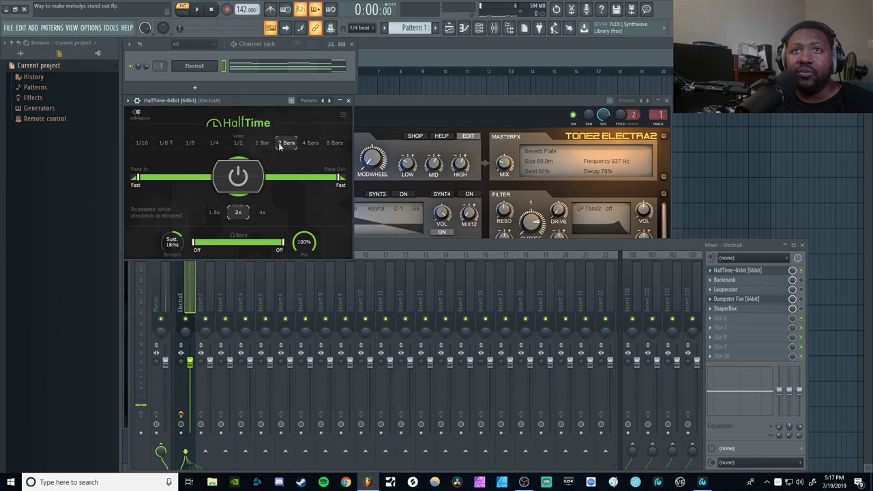
{"action": "left_click", "coordinate": [213, 213]}
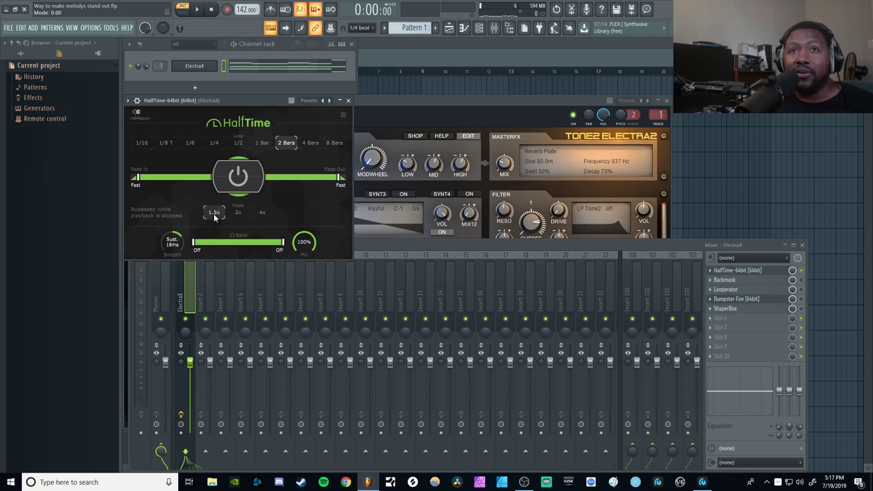
{"action": "left_click", "coordinate": [198, 9]}
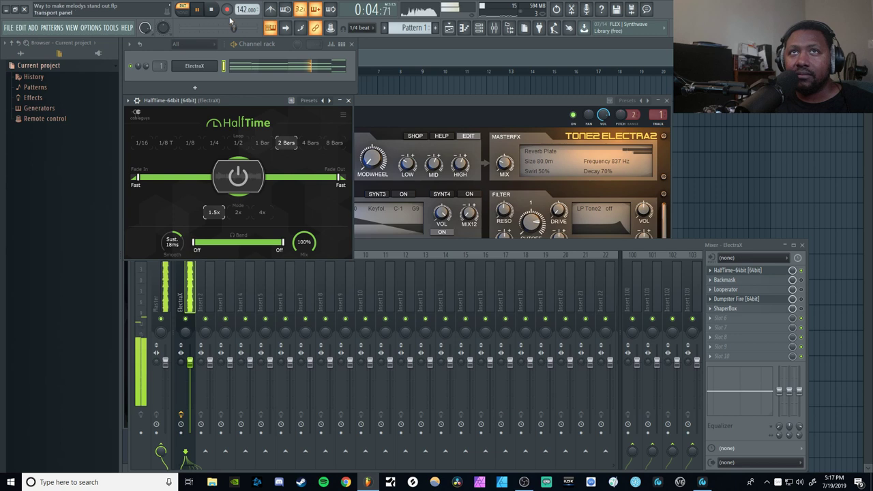
{"action": "key", "text": "space"}
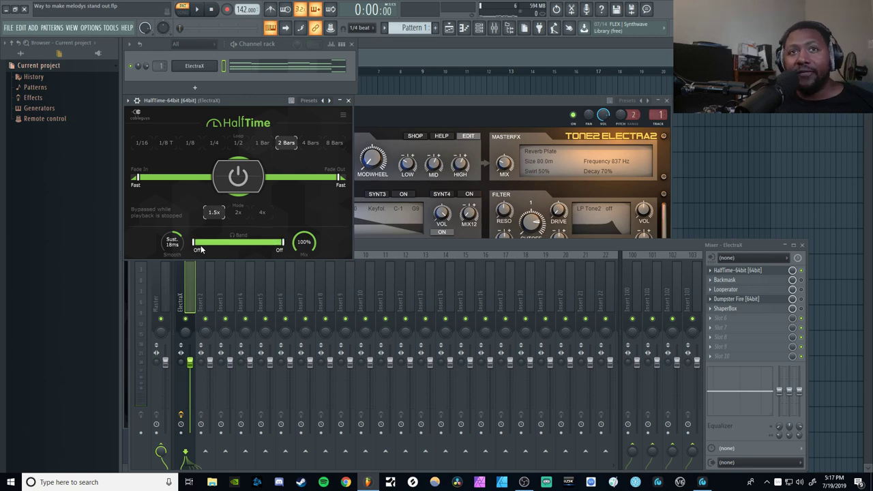
{"action": "left_click", "coordinate": [238, 212]}
{"action": "key", "text": "space"}
{"action": "left_click_drag", "start_coordinate": [282, 242], "coordinate": [259, 242]}
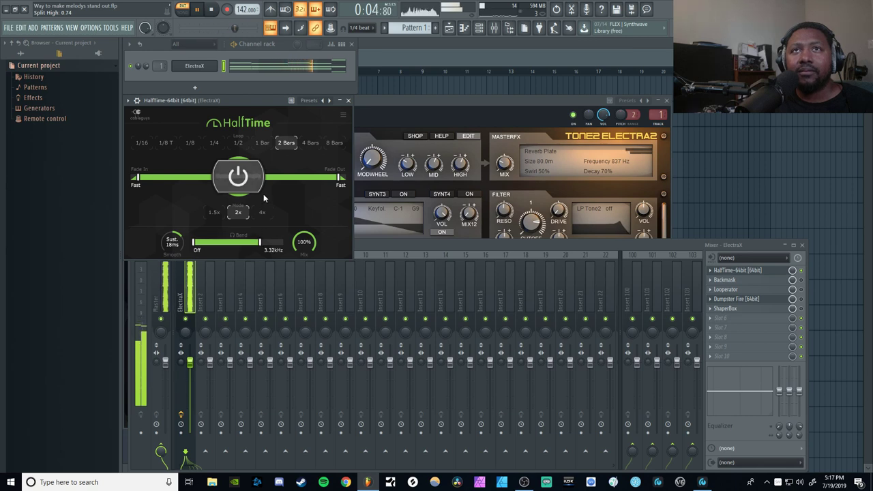
{"action": "left_click", "coordinate": [214, 11]}
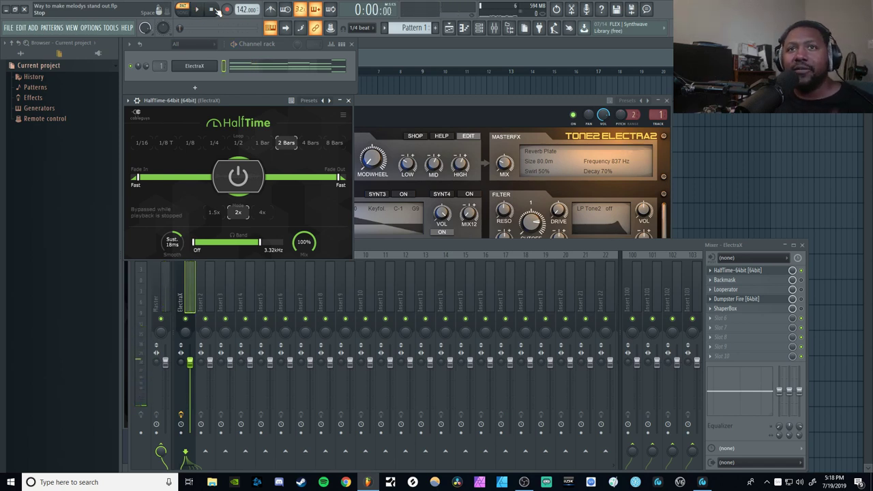
{"action": "left_click_drag", "start_coordinate": [259, 248], "coordinate": [283, 245]}
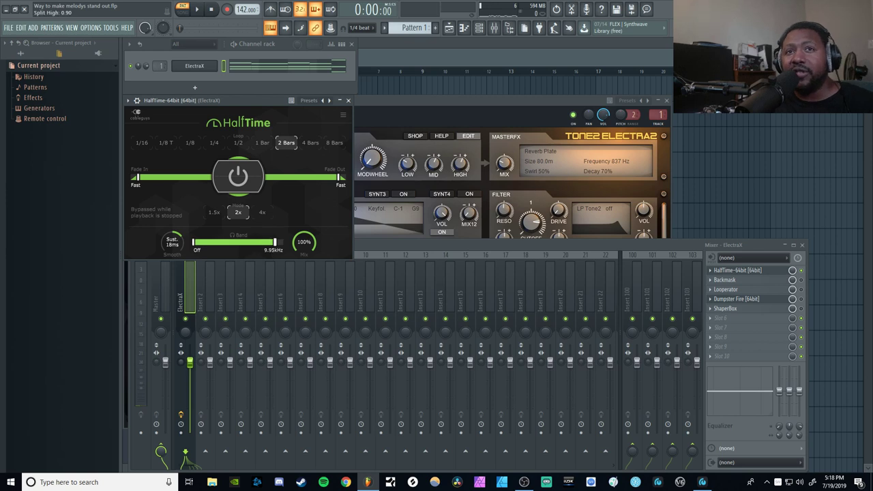
{"action": "left_click_drag", "start_coordinate": [176, 244], "coordinate": [176, 256]}
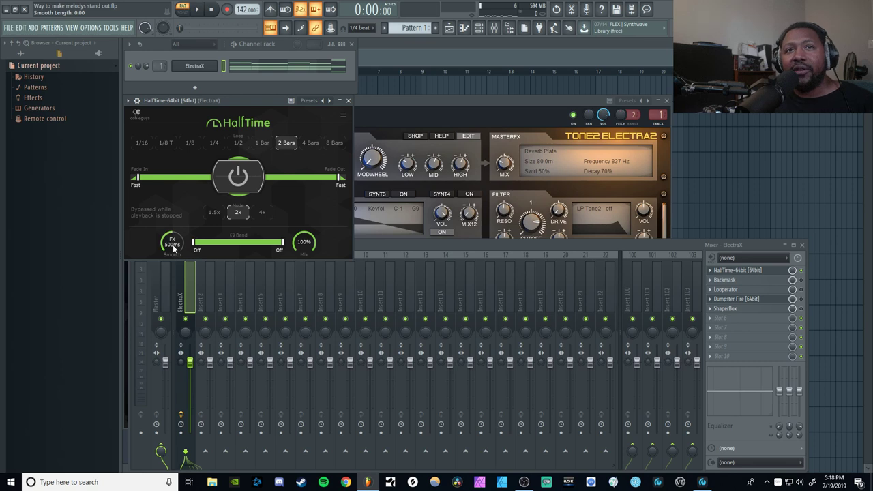
{"action": "left_click", "coordinate": [199, 11]}
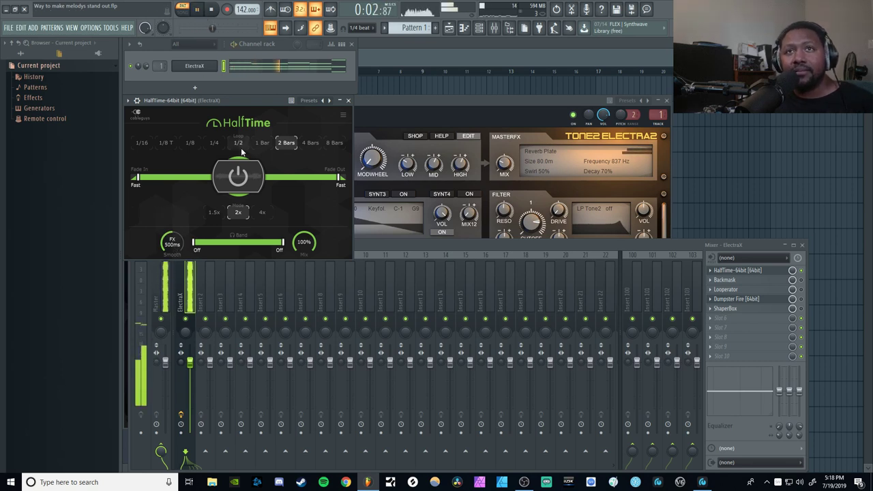
{"action": "left_click", "coordinate": [211, 9]}
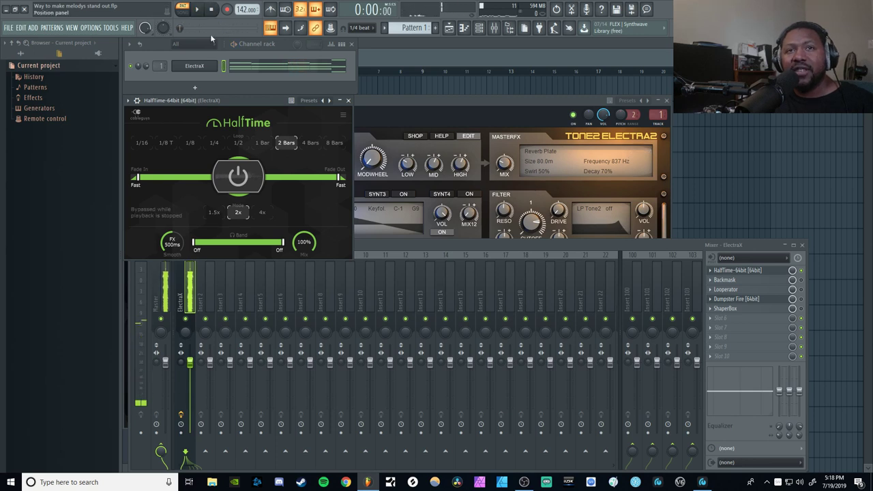
{"action": "left_click_drag", "start_coordinate": [172, 243], "coordinate": [172, 259]}
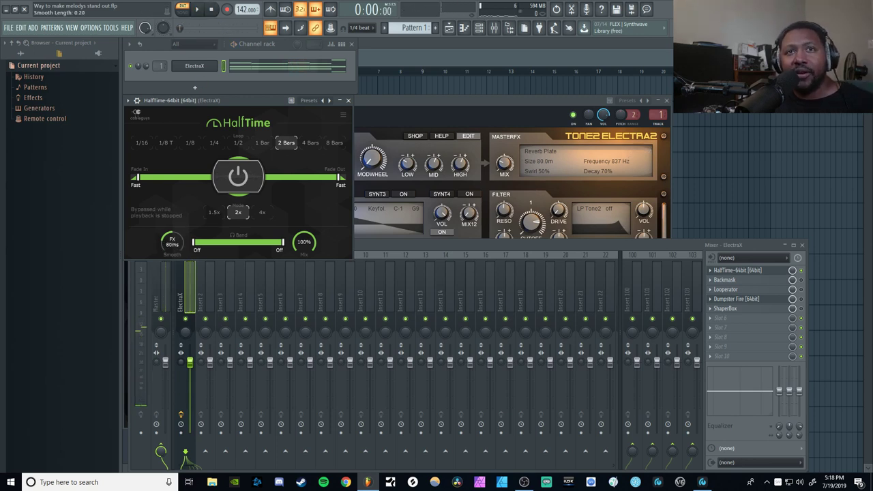
{"action": "left_click", "coordinate": [197, 10]}
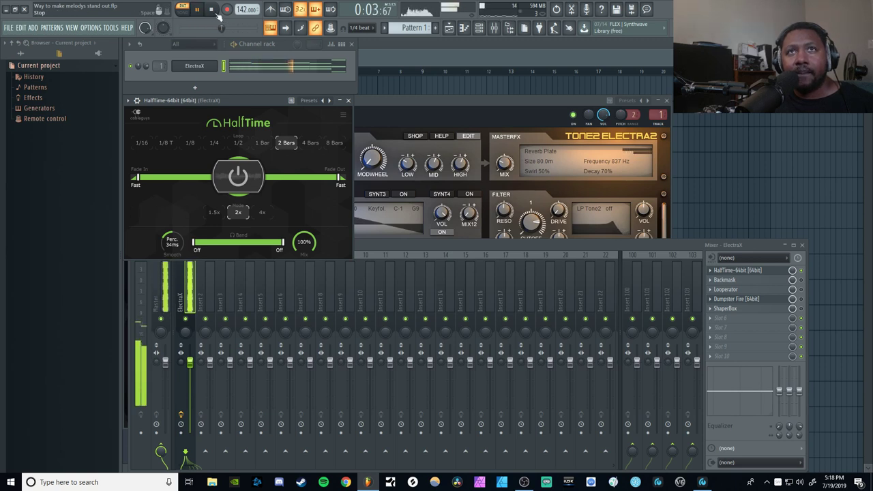
{"action": "left_click", "coordinate": [212, 10]}
{"action": "left_click_drag", "start_coordinate": [172, 242], "coordinate": [172, 235]}
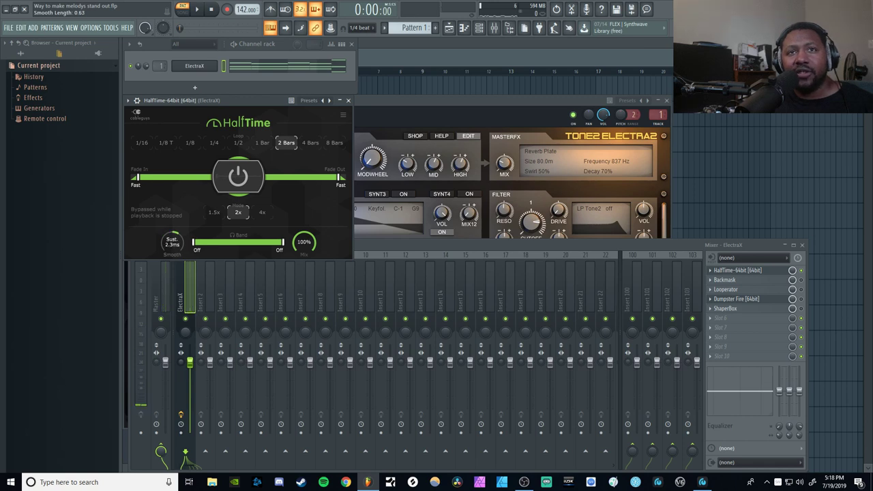
{"action": "left_click", "coordinate": [197, 9]}
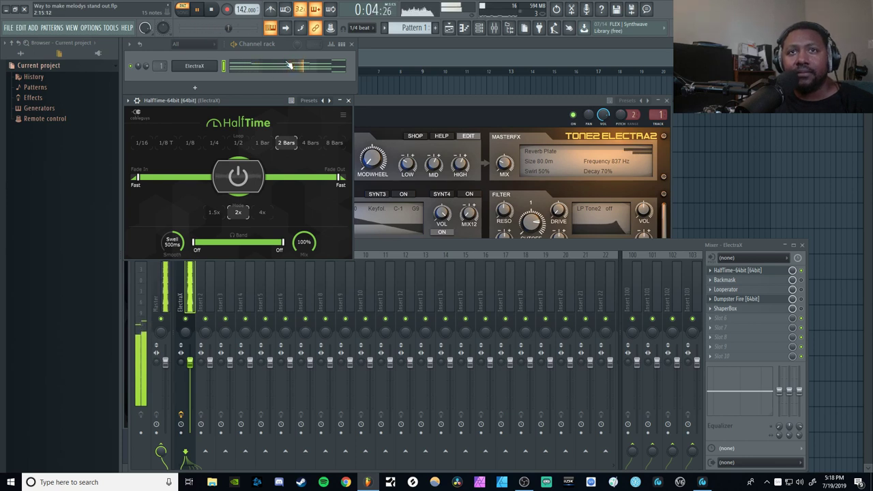
{"action": "left_click", "coordinate": [212, 9]}
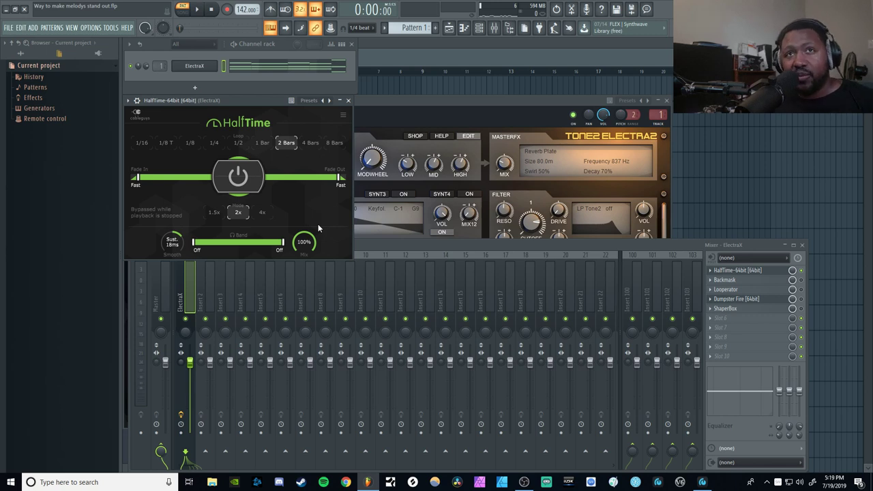
Bring the mixer forward and open Backmask from insert slot 2
{"action": "left_click", "coordinate": [802, 272]}
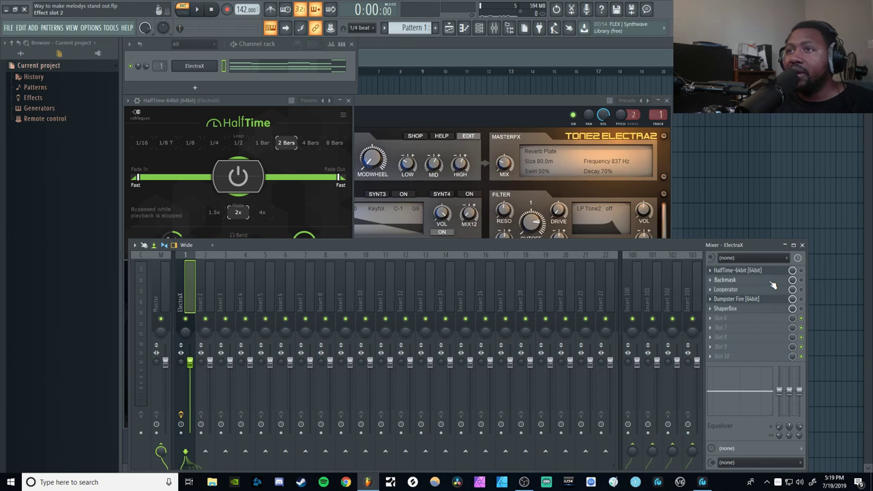
{"action": "left_click", "coordinate": [772, 284]}
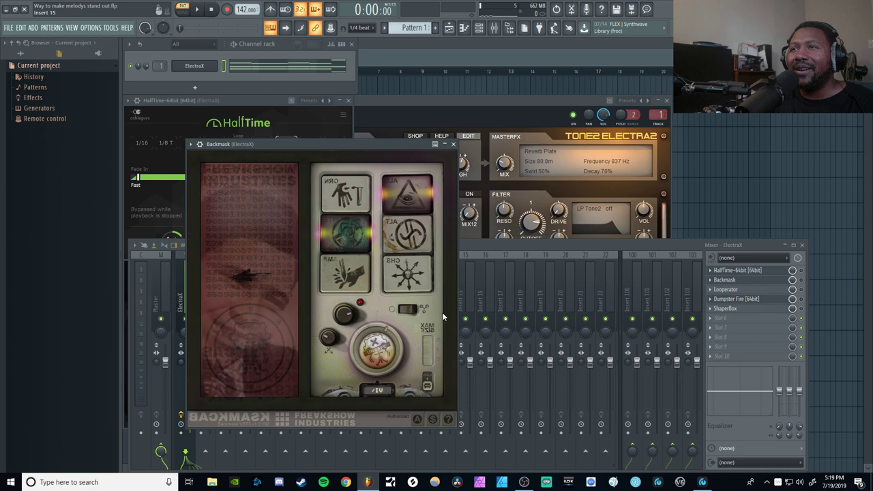
Show Backmask's control labels, raise its mix to 100%, and audition the melody
{"action": "left_click", "coordinate": [448, 419]}
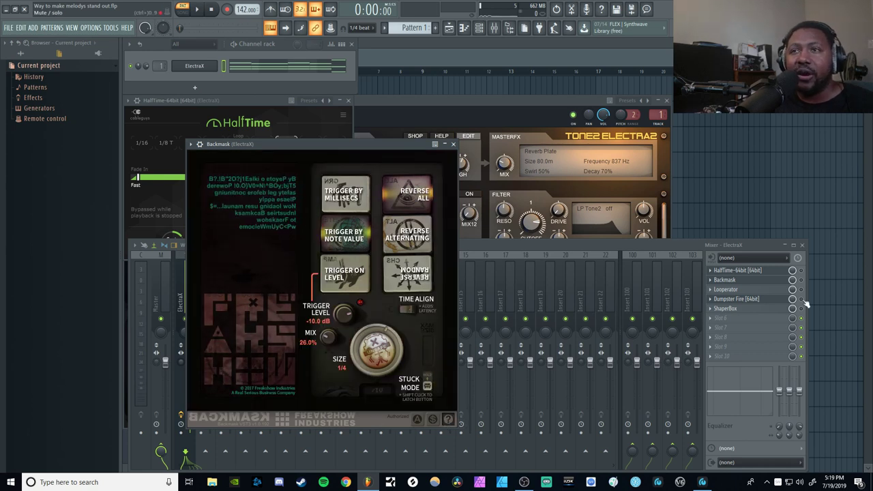
{"action": "left_click", "coordinate": [589, 300]}
{"action": "left_click", "coordinate": [382, 144]}
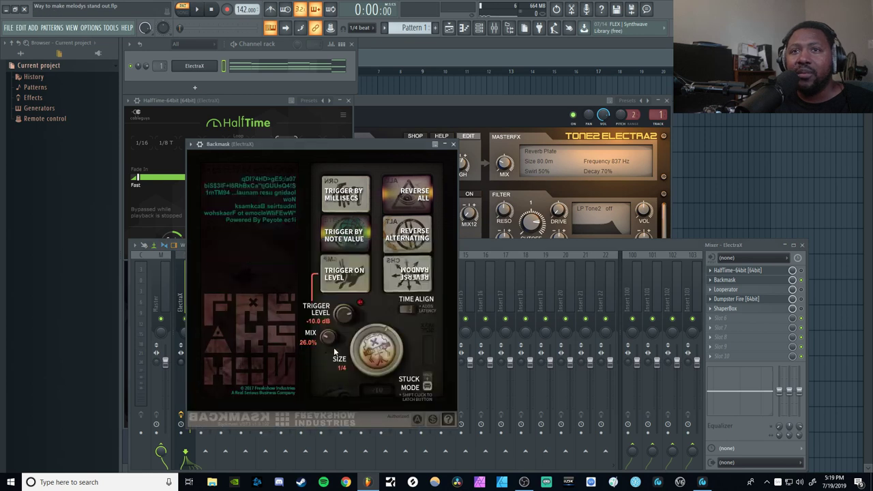
{"action": "left_click_drag", "start_coordinate": [334, 351], "coordinate": [361, 90]}
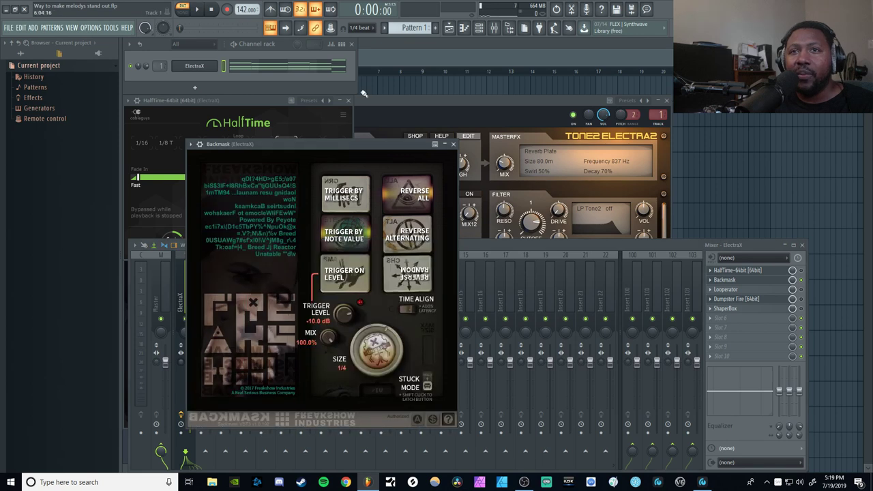
{"action": "left_click", "coordinate": [197, 9]}
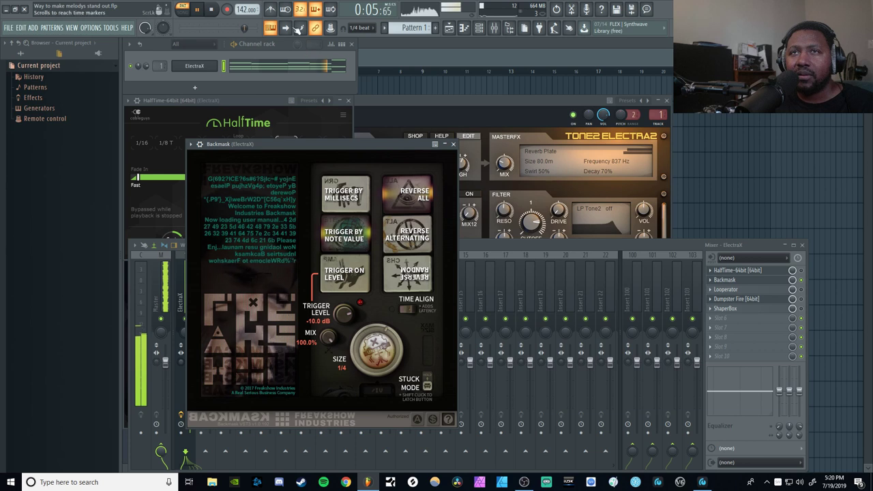
{"action": "key", "text": "space"}
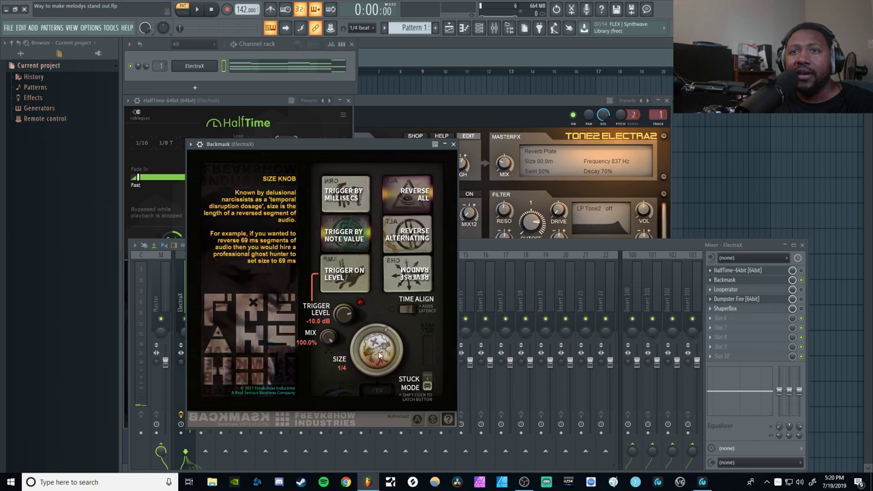
While playing, try Reverse Alternating, then set Backmask's trigger to Reverse Random
{"action": "key", "text": "space"}
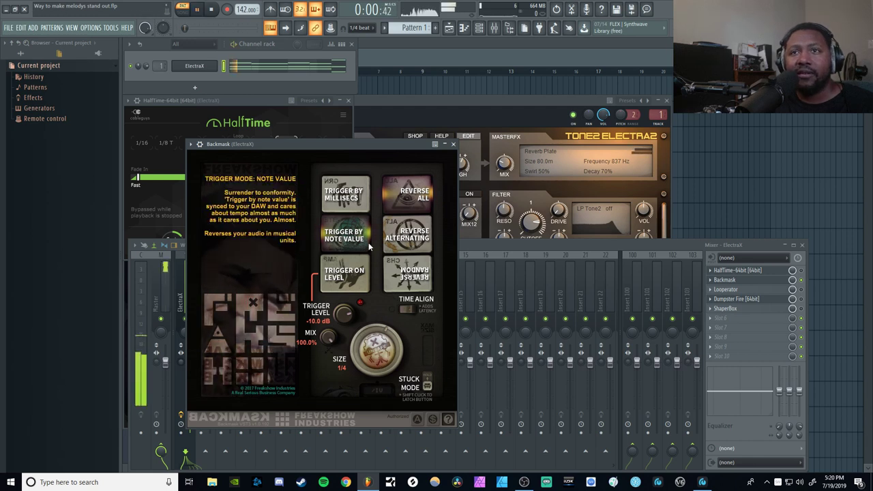
{"action": "left_click", "coordinate": [407, 239]}
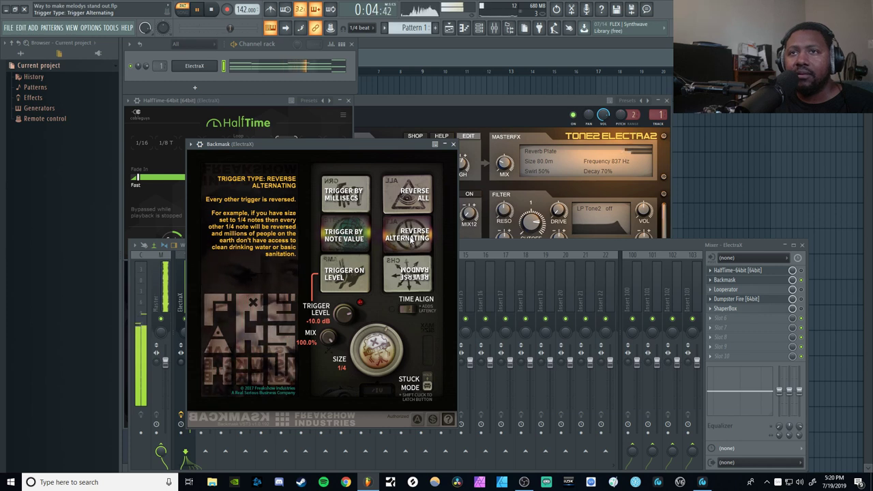
{"action": "left_click", "coordinate": [409, 276]}
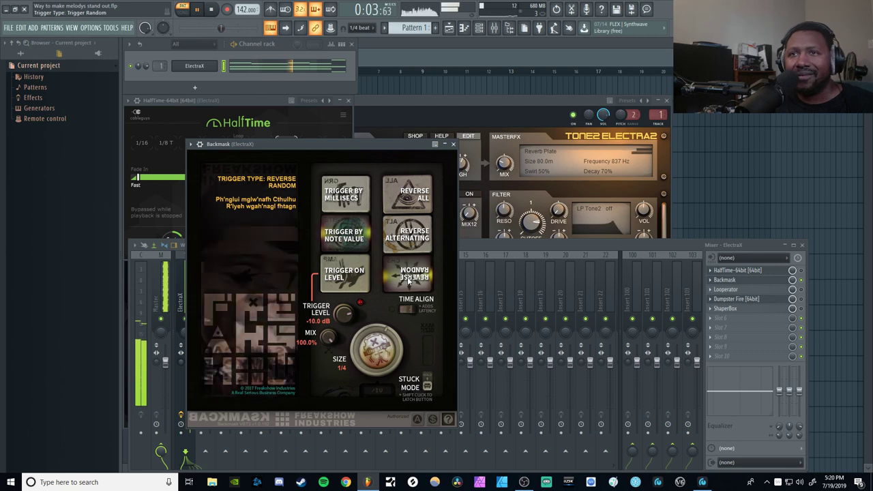
Sweep Backmask's Size through several values and leave it at 1/4
{"action": "scroll", "coordinate": [376, 372], "scroll_direction": "down", "scroll_amount": 1}
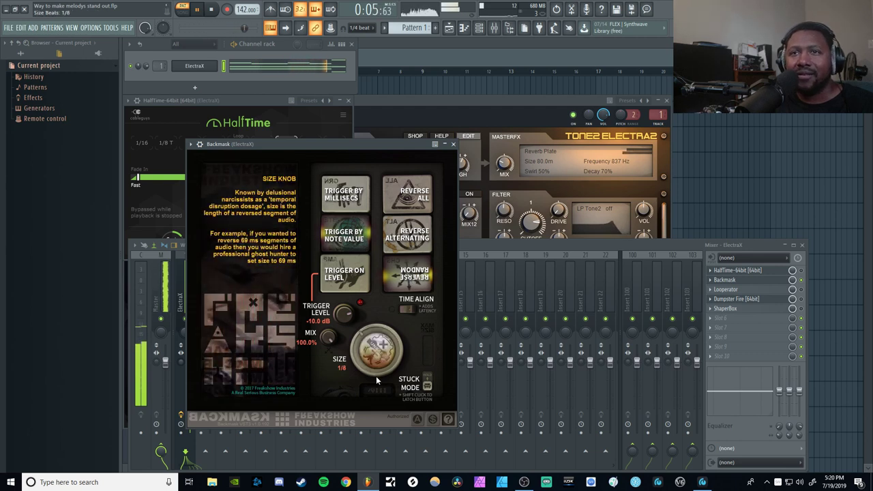
{"action": "scroll", "coordinate": [376, 376], "scroll_direction": "down", "scroll_amount": 1}
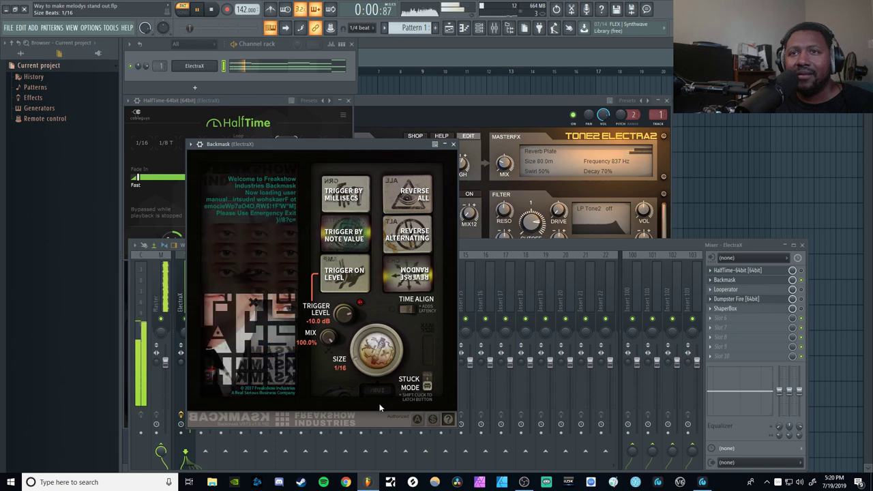
{"action": "scroll", "coordinate": [370, 334], "scroll_direction": "up", "scroll_amount": 5}
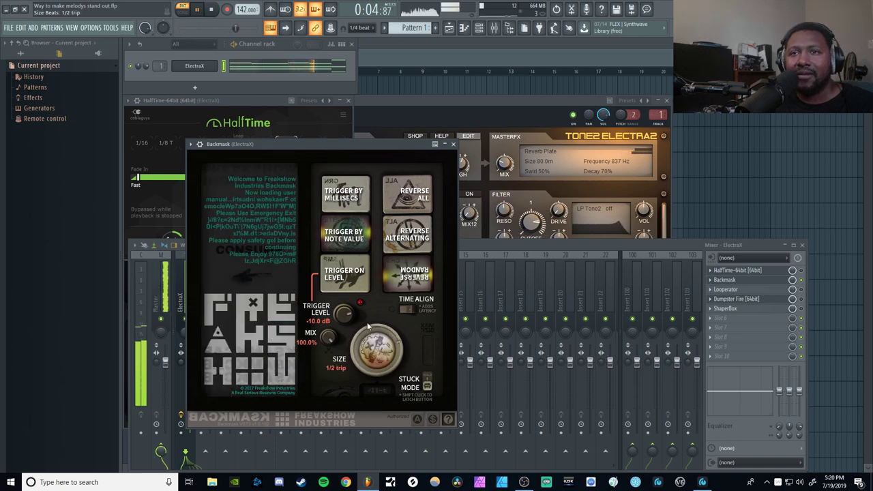
{"action": "scroll", "coordinate": [373, 360], "scroll_direction": "up", "scroll_amount": 2}
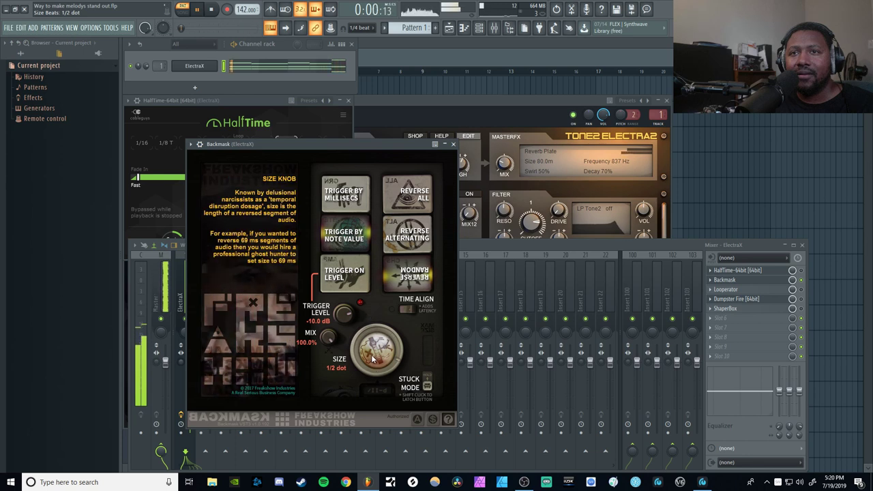
{"action": "scroll", "coordinate": [375, 362], "scroll_direction": "down", "scroll_amount": 3}
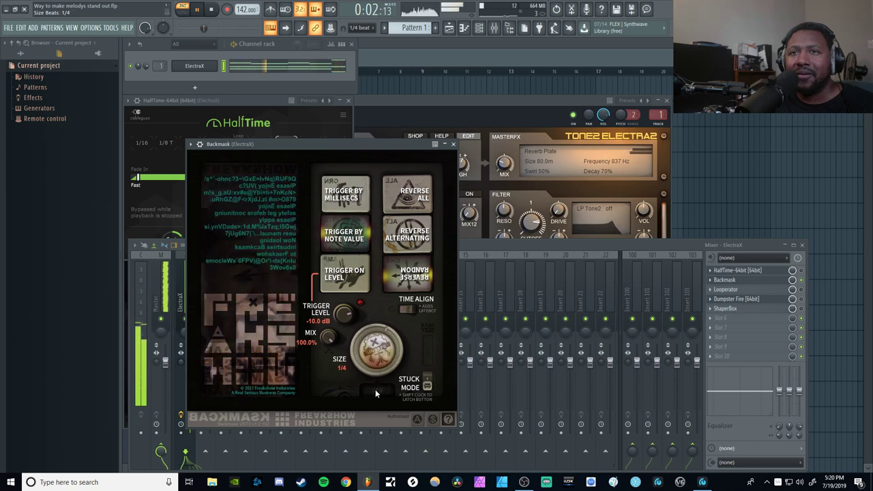
{"action": "key", "text": "space"}
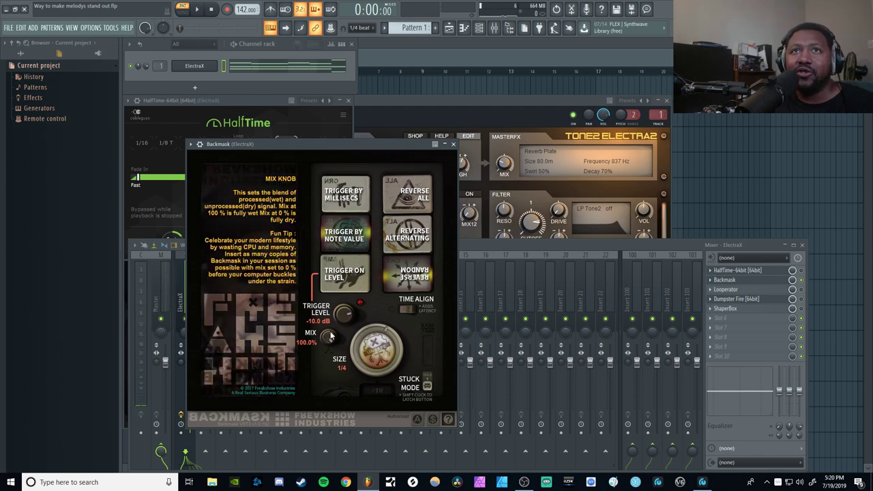
Play and lower Backmask's mix to 40.4%, then stop
{"action": "left_click", "coordinate": [202, 12]}
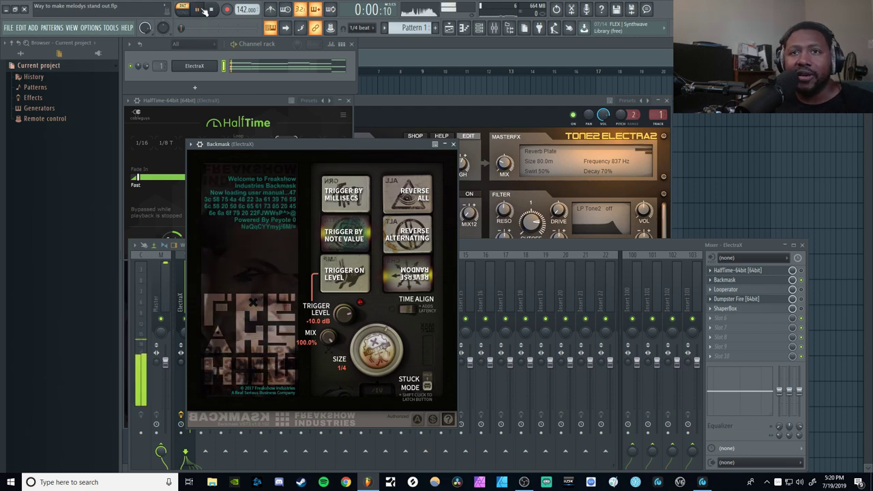
{"action": "left_click_drag", "start_coordinate": [327, 337], "coordinate": [330, 398]}
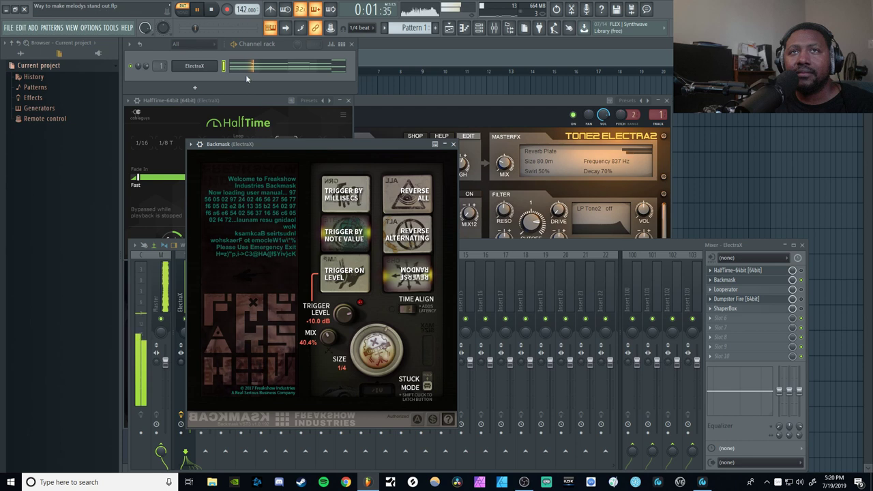
{"action": "left_click", "coordinate": [212, 13]}
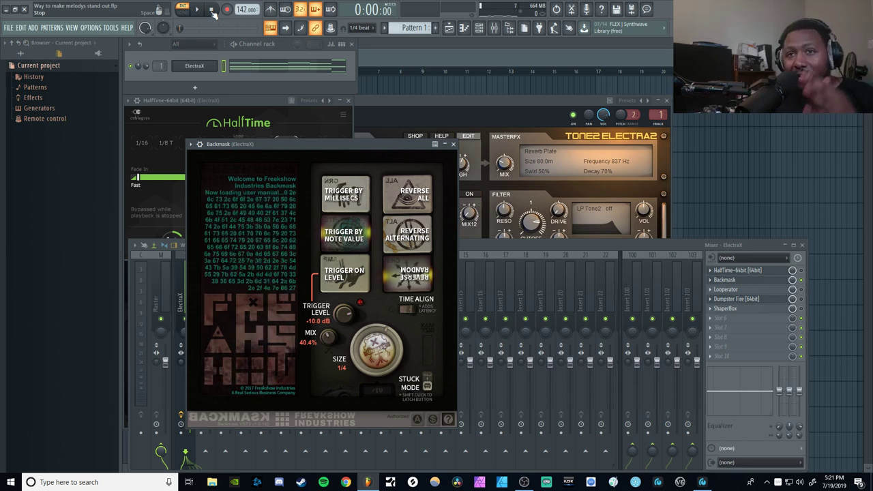
Close Backmask, move Dumpster Fire above Looperator, and open its window
{"action": "left_click", "coordinate": [453, 144]}
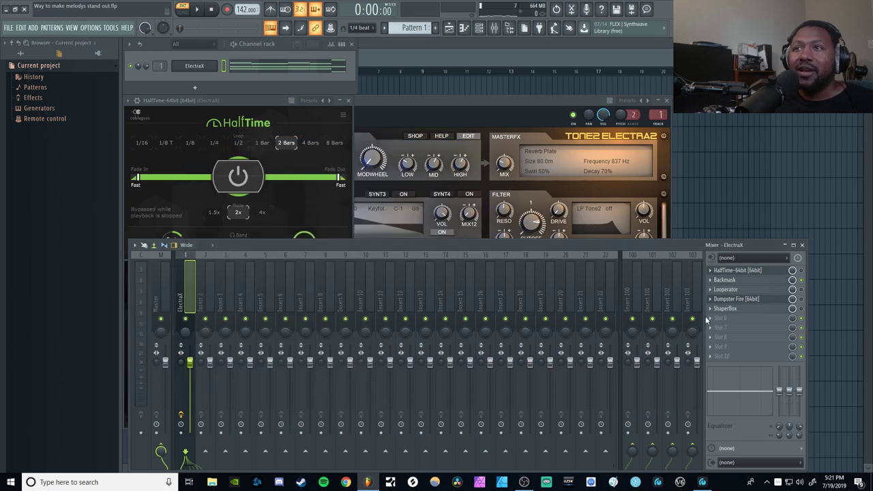
{"action": "left_click_drag", "start_coordinate": [740, 302], "coordinate": [741, 293]}
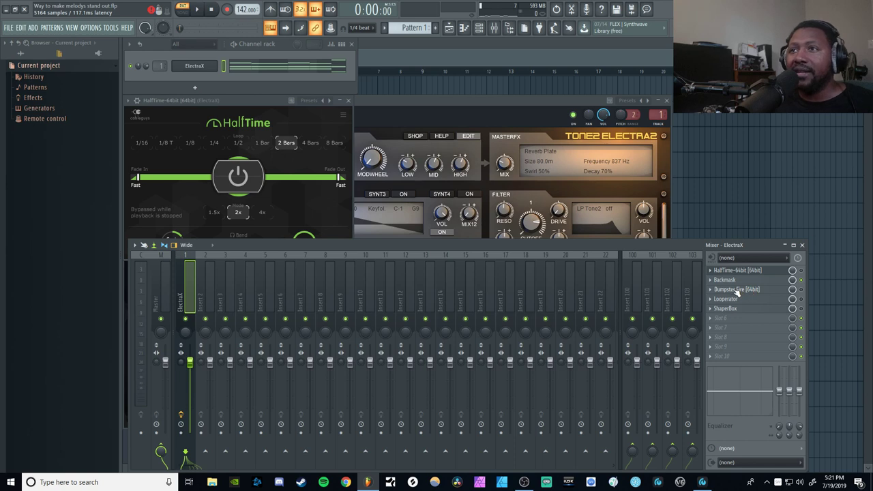
{"action": "left_click", "coordinate": [737, 291]}
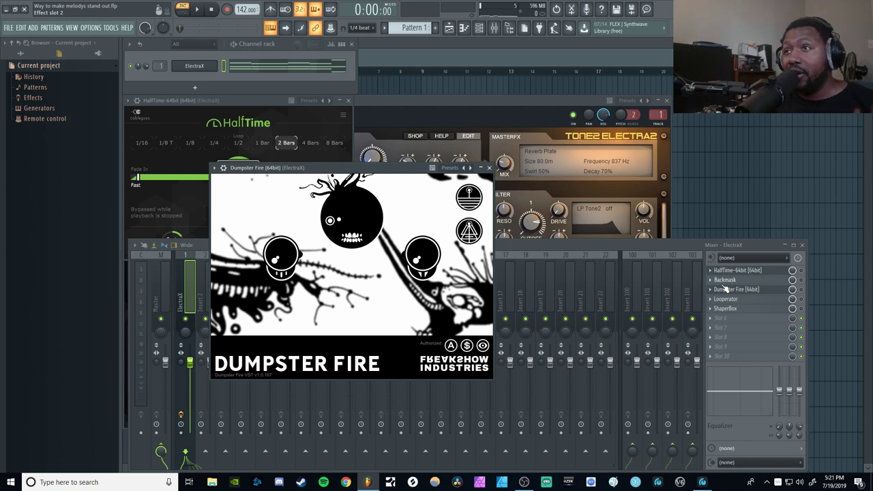
While playing, lower Tooth, raise Aether and Cage bands, then show Dumpster Fire's artwork view
{"action": "key", "text": "space"}
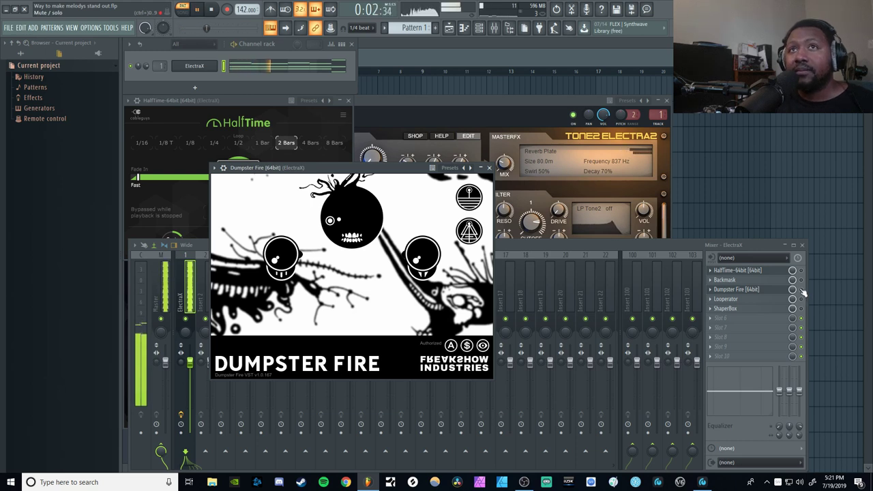
{"action": "left_click", "coordinate": [804, 295]}
{"action": "left_click", "coordinate": [402, 170]}
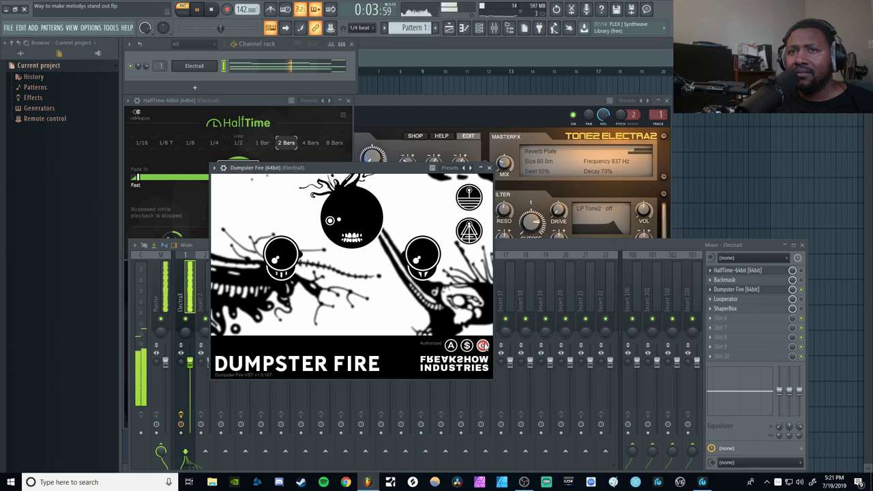
{"action": "mouse_move", "coordinate": [355, 221]}
{"action": "left_mouse_down"}
{"action": "mouse_move", "coordinate": [359, 233]}
{"action": "mouse_move", "coordinate": [337, 114]}
{"action": "mouse_move", "coordinate": [354, 217]}
{"action": "left_mouse_up"}
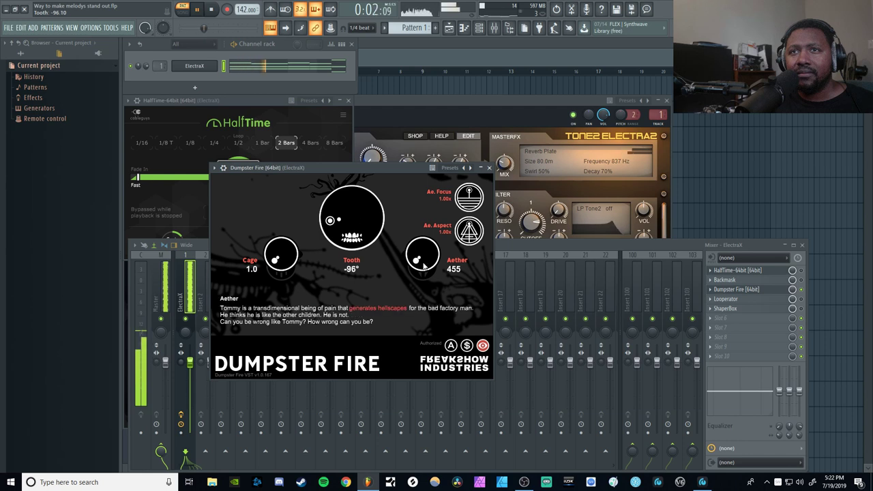
{"action": "left_click_drag", "start_coordinate": [420, 244], "coordinate": [420, 165]}
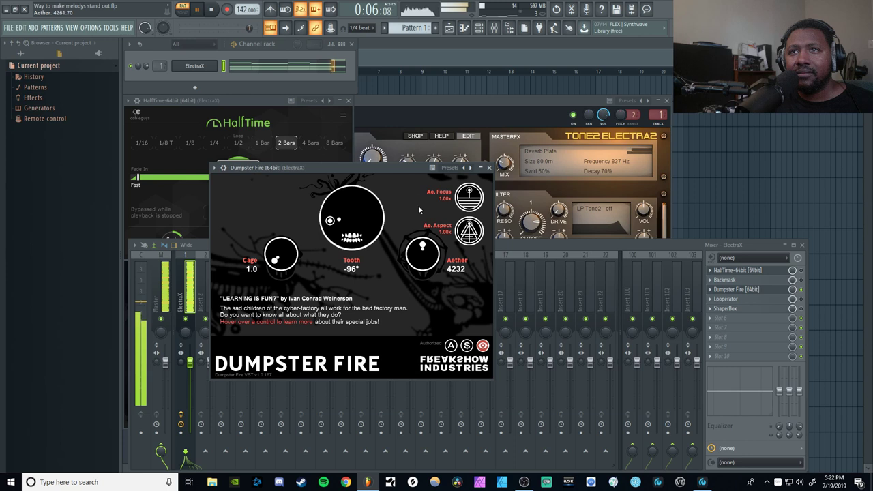
{"action": "mouse_move", "coordinate": [291, 264]}
{"action": "mouse_move", "coordinate": [292, 265]}
{"action": "left_mouse_down"}
{"action": "mouse_move", "coordinate": [281, 202]}
{"action": "mouse_move", "coordinate": [286, 132]}
{"action": "mouse_move", "coordinate": [296, 257]}
{"action": "left_mouse_up"}
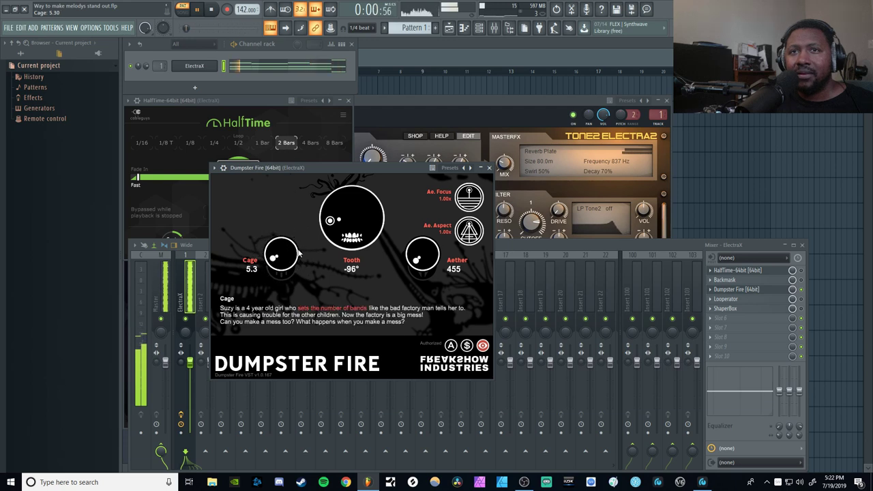
{"action": "key", "text": "space"}
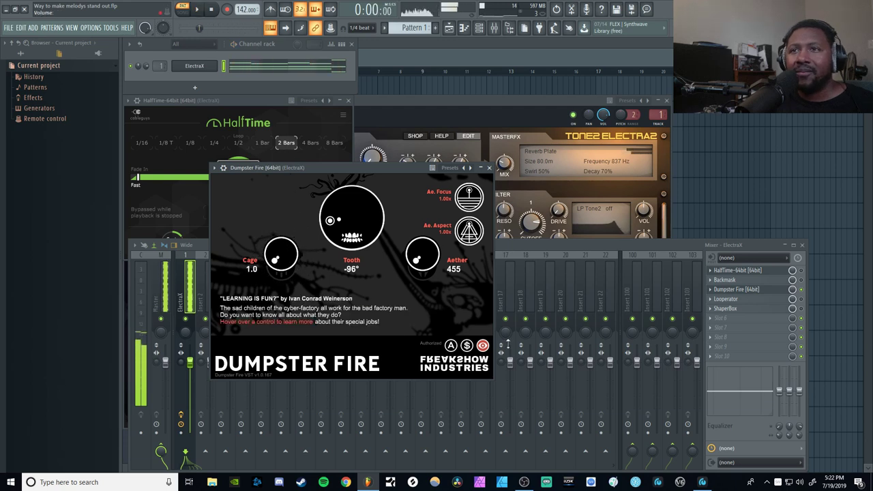
{"action": "left_click", "coordinate": [483, 346]}
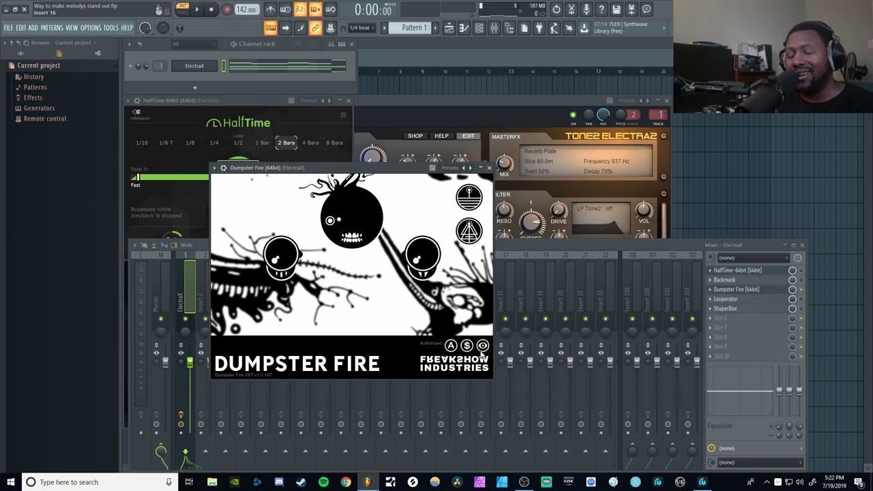
Open Looperator's Default preset, move its window up-left, and play the melody through it
{"action": "left_click", "coordinate": [804, 294]}
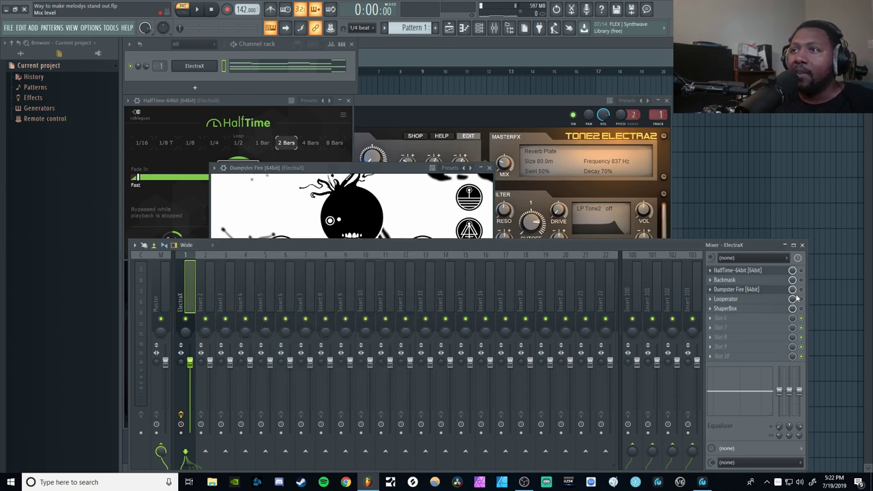
{"action": "left_click", "coordinate": [749, 300]}
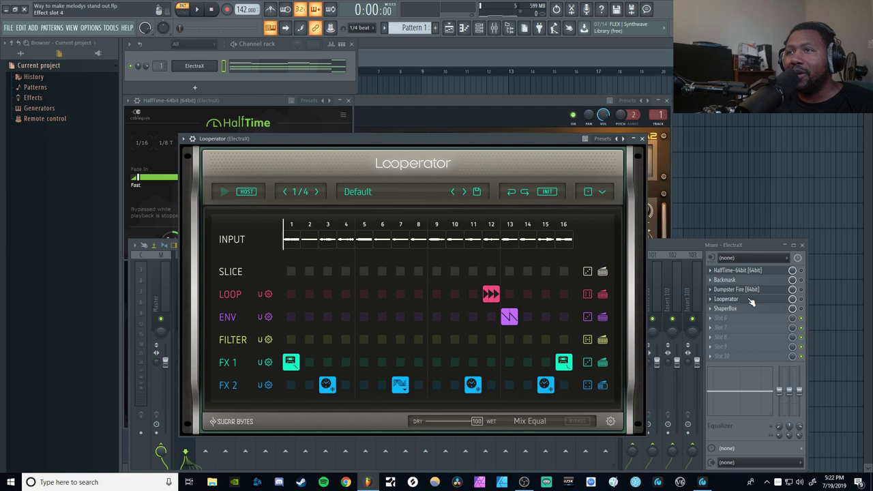
{"action": "left_click_drag", "start_coordinate": [321, 137], "coordinate": [266, 116]}
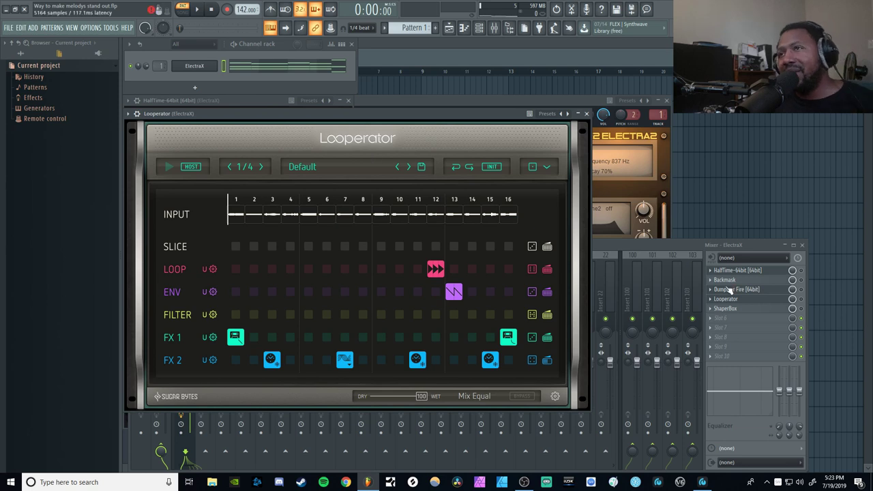
{"action": "key", "text": "space"}
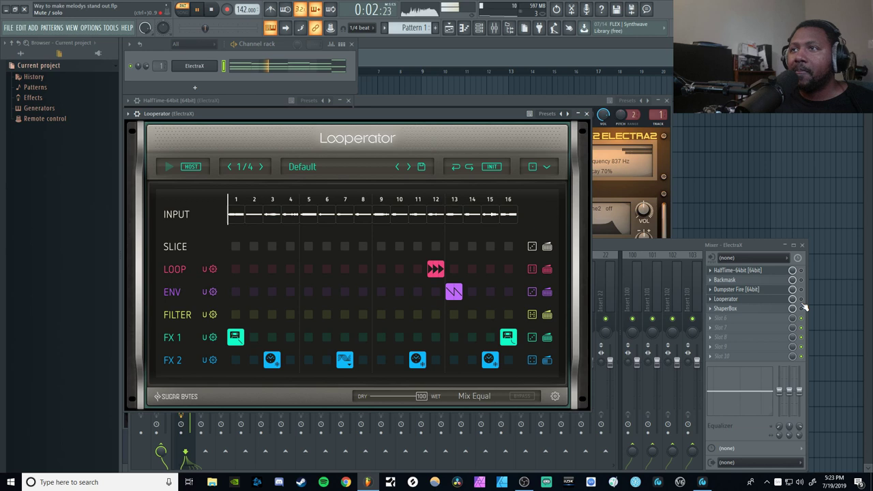
{"action": "left_click", "coordinate": [632, 286]}
{"action": "left_click", "coordinate": [403, 113]}
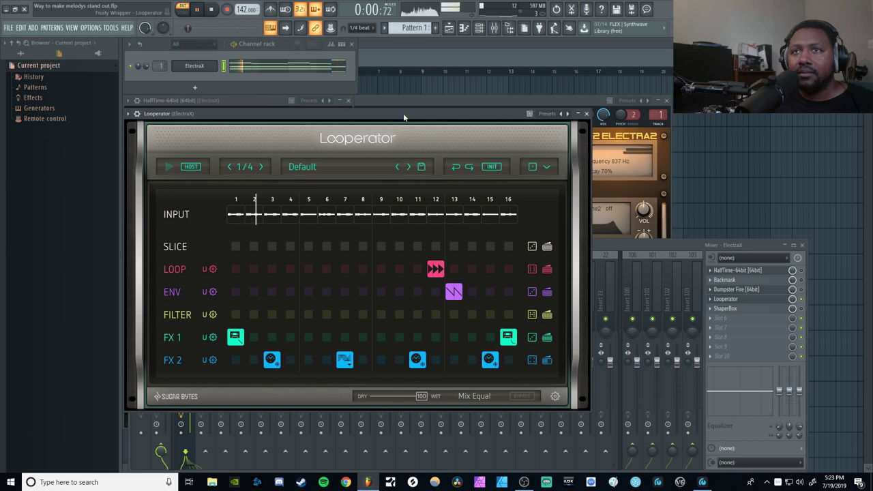
Stop, browse Looperator's step effect choices, U4 slice and preset list, then close it
{"action": "left_click", "coordinate": [212, 11]}
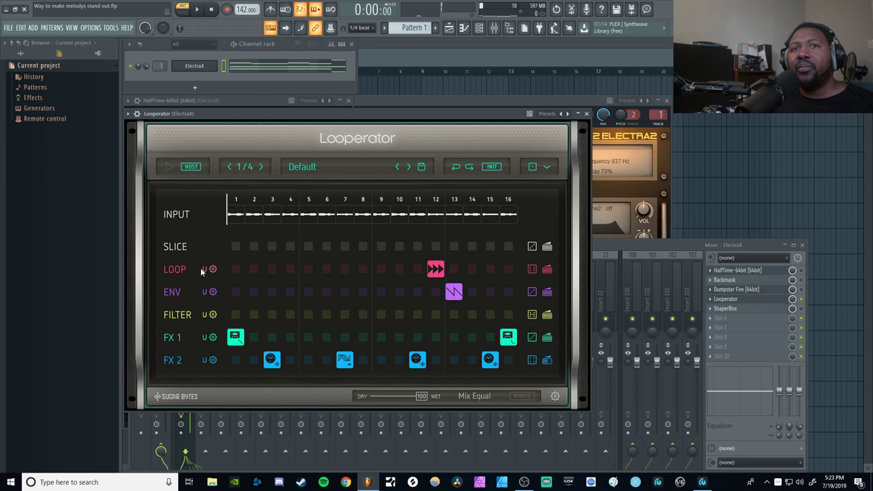
{"action": "left_click", "coordinate": [260, 276]}
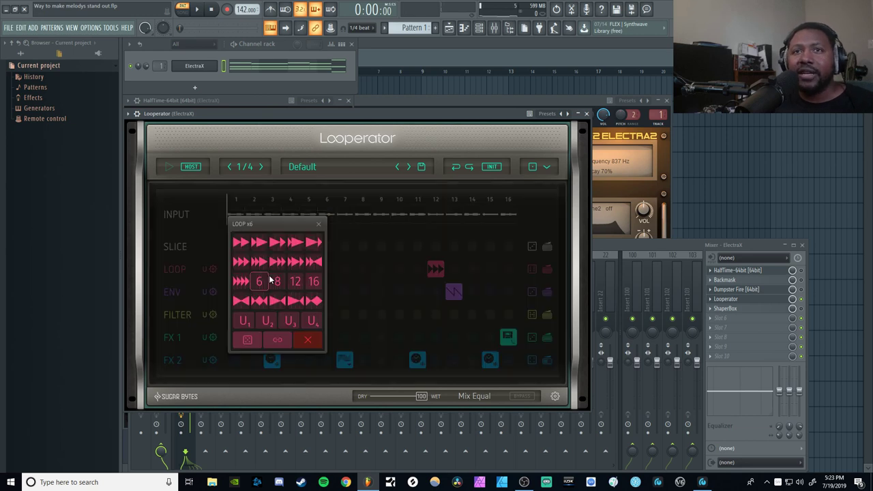
{"action": "left_click", "coordinate": [308, 292]}
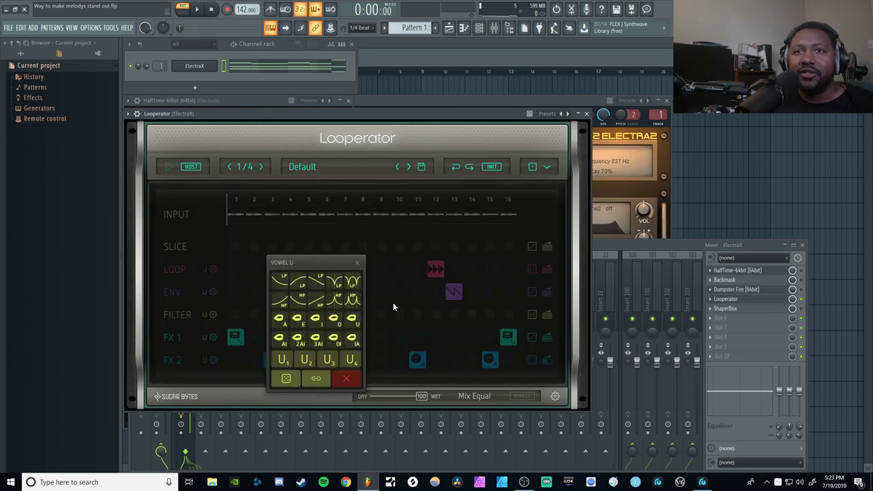
{"action": "left_click", "coordinate": [393, 306]}
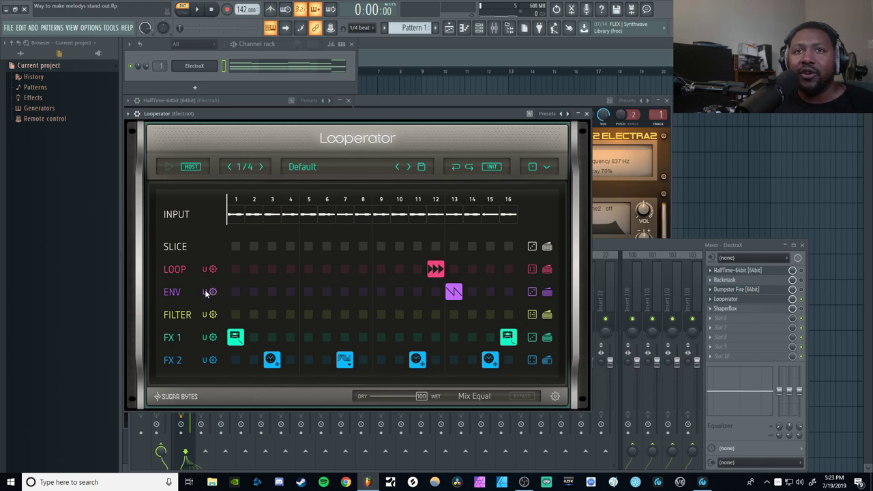
{"action": "mouse_move", "coordinate": [207, 293]}
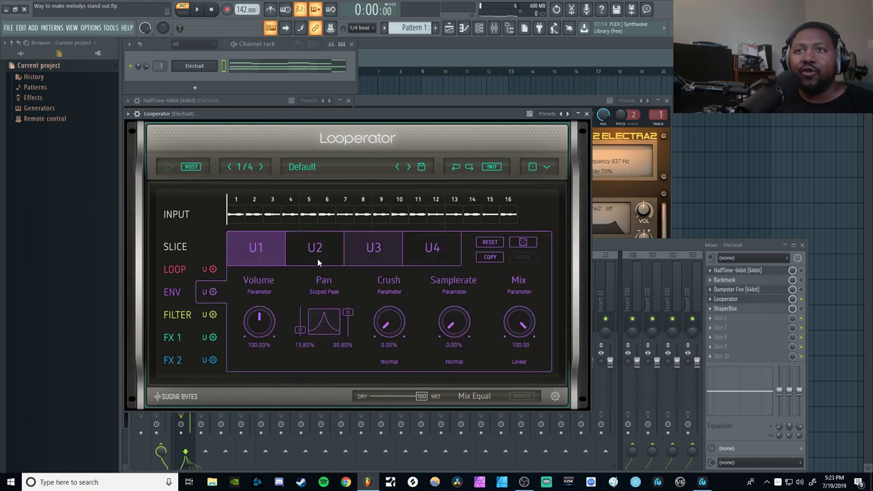
{"action": "left_click", "coordinate": [444, 249]}
{"action": "left_click", "coordinate": [266, 260]}
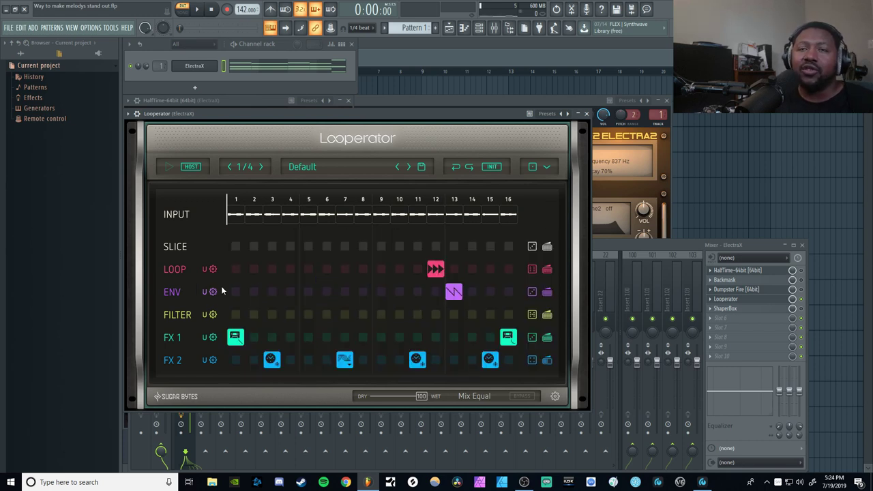
{"action": "left_click", "coordinate": [347, 166]}
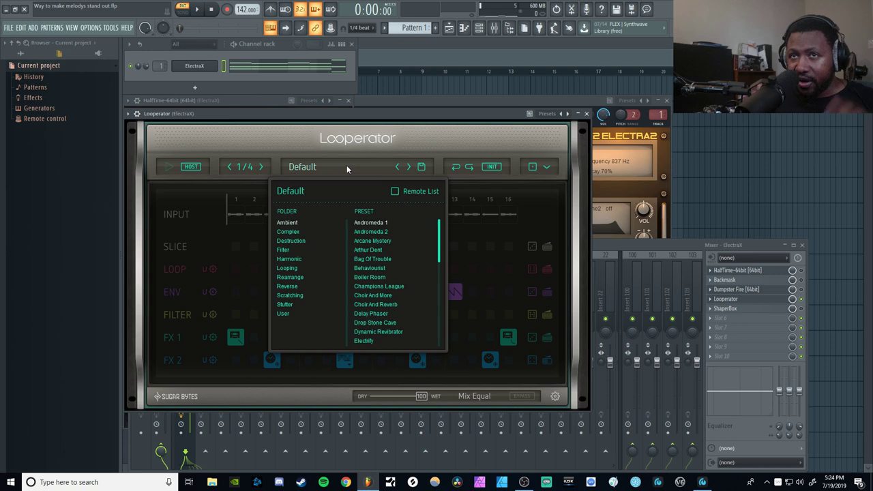
{"action": "left_click", "coordinate": [586, 113]}
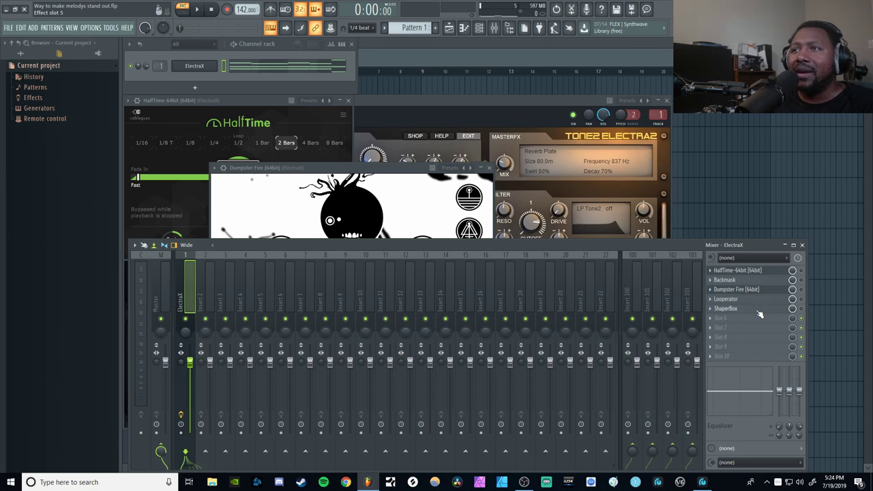
Open ShaperBox on the ElectraX insert and add a Time shaper
{"action": "left_click", "coordinate": [758, 310]}
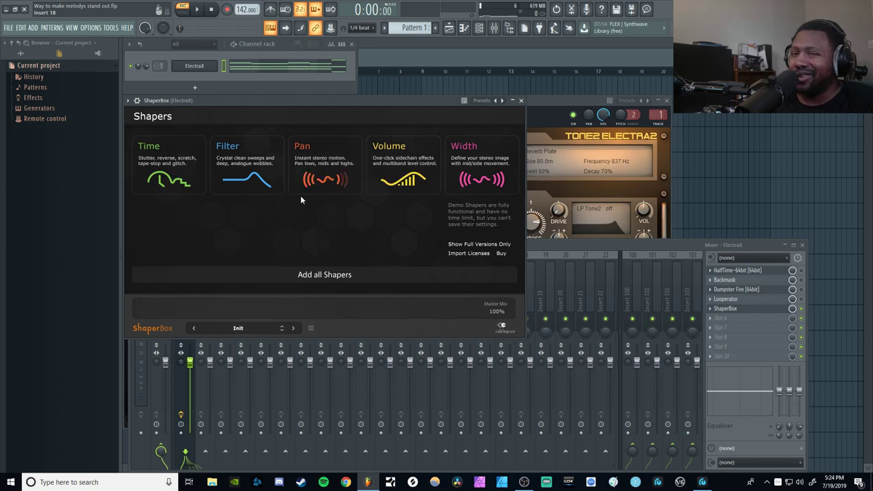
{"action": "left_click", "coordinate": [169, 166]}
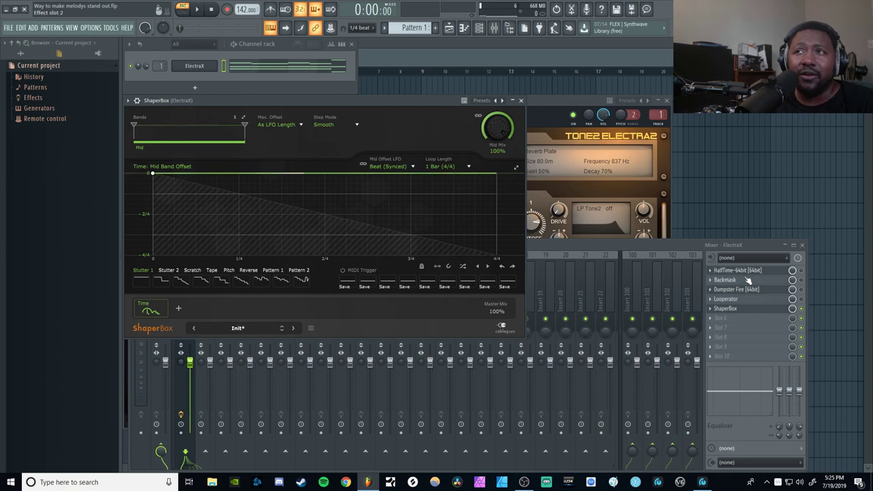
Give the Time shaper's mid band a stutter sawtooth pattern and audition it
{"action": "mouse_move", "coordinate": [244, 126]}
{"action": "left_mouse_down"}
{"action": "mouse_move", "coordinate": [136, 127]}
{"action": "mouse_move", "coordinate": [244, 126]}
{"action": "left_mouse_up"}
{"action": "left_click", "coordinate": [211, 130]}
{"action": "left_click", "coordinate": [249, 278]}
{"action": "left_click", "coordinate": [160, 280]}
{"action": "left_click", "coordinate": [198, 10]}
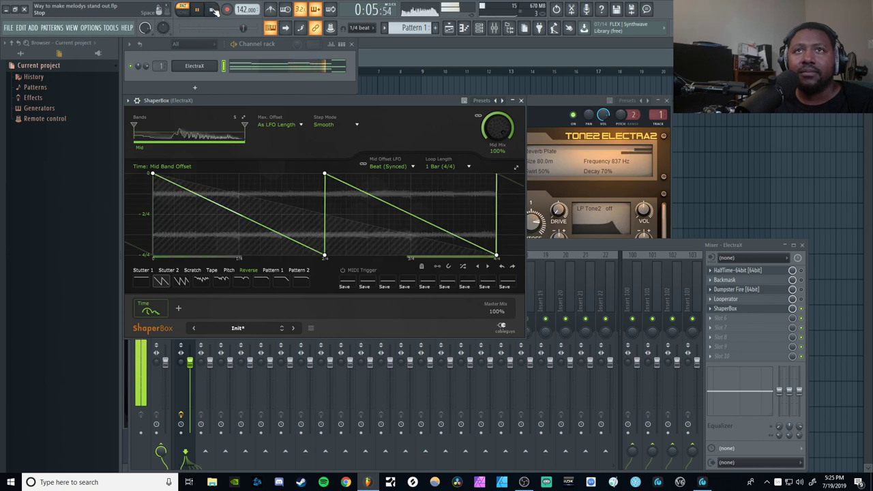
{"action": "left_click", "coordinate": [213, 10]}
Split a high band at 769 Hz and audition octave-up, scratch and soft scratch patterns
{"action": "left_click_drag", "start_coordinate": [245, 127], "coordinate": [192, 127]}
{"action": "left_click", "coordinate": [217, 128]}
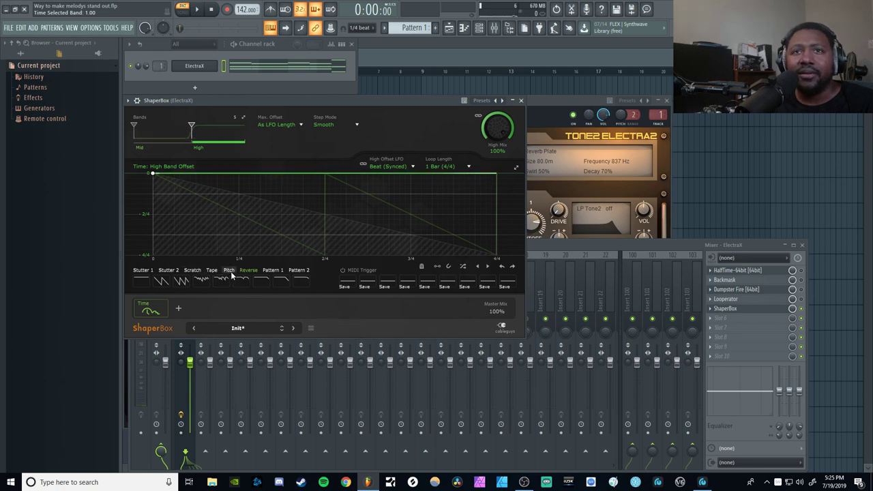
{"action": "left_click", "coordinate": [182, 281]}
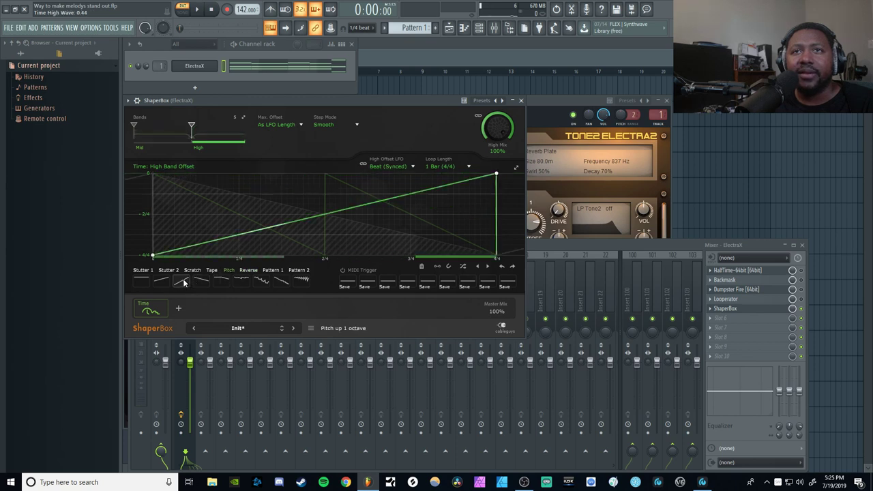
{"action": "left_click", "coordinate": [199, 10]}
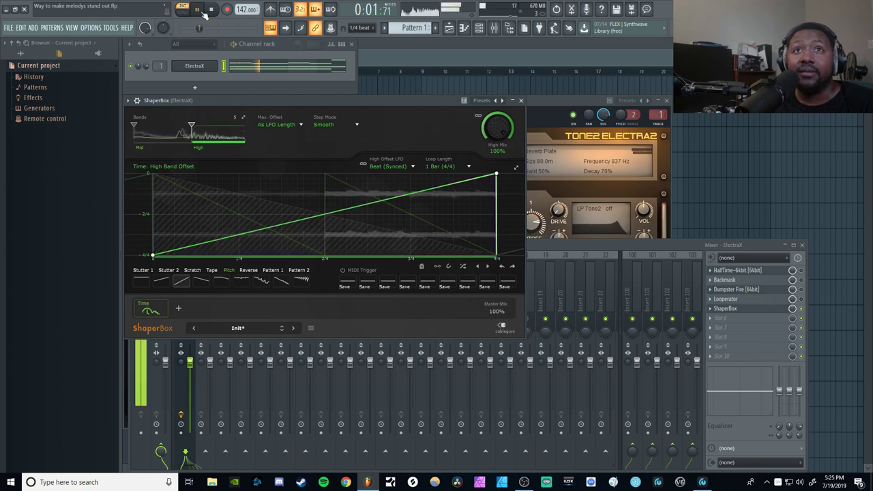
{"action": "left_click", "coordinate": [200, 281]}
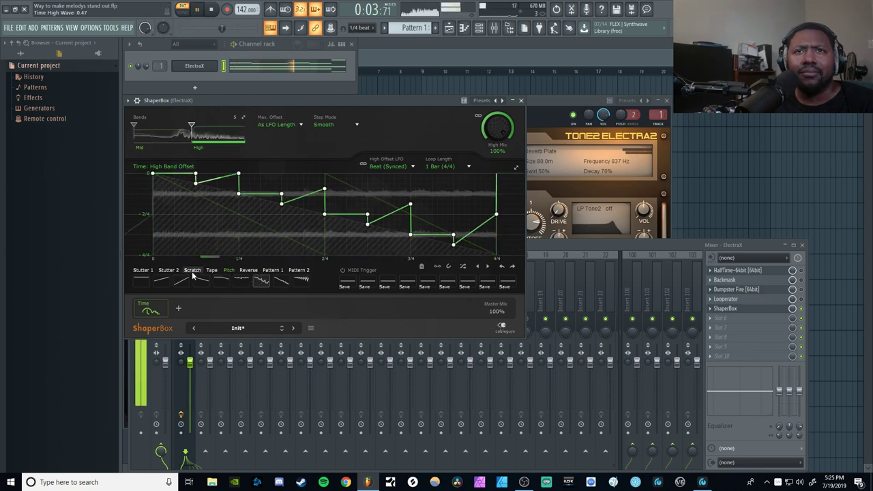
{"action": "left_click", "coordinate": [241, 281]}
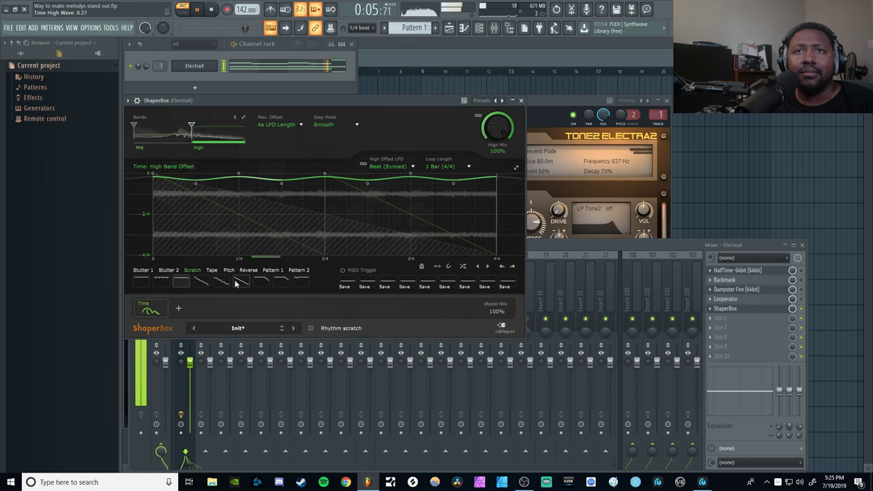
Settle the high band on a reverse-end curve with its split raised to 2.15 kHz
{"action": "left_click", "coordinate": [177, 280]}
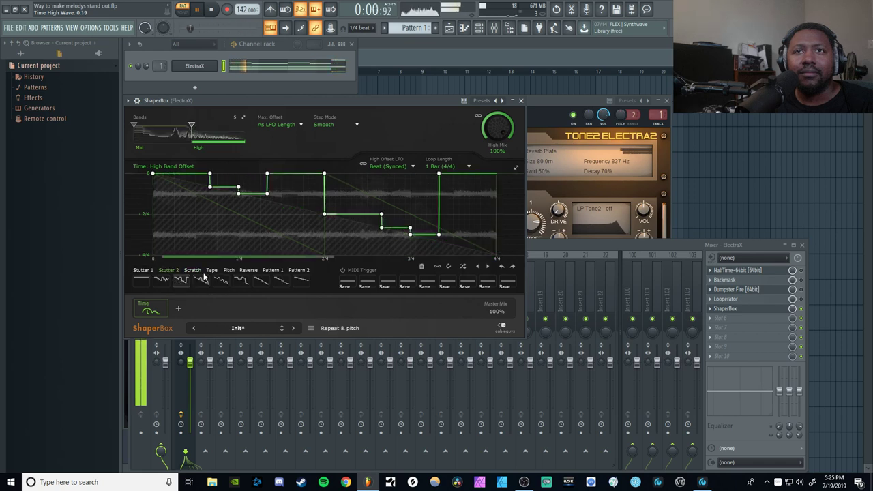
{"action": "left_click", "coordinate": [248, 270]}
{"action": "left_click", "coordinate": [181, 282]}
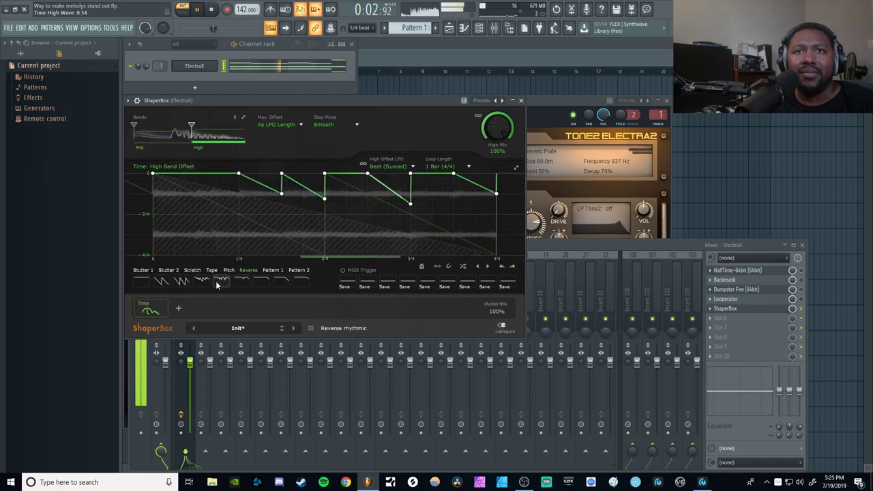
{"action": "left_click", "coordinate": [281, 282]}
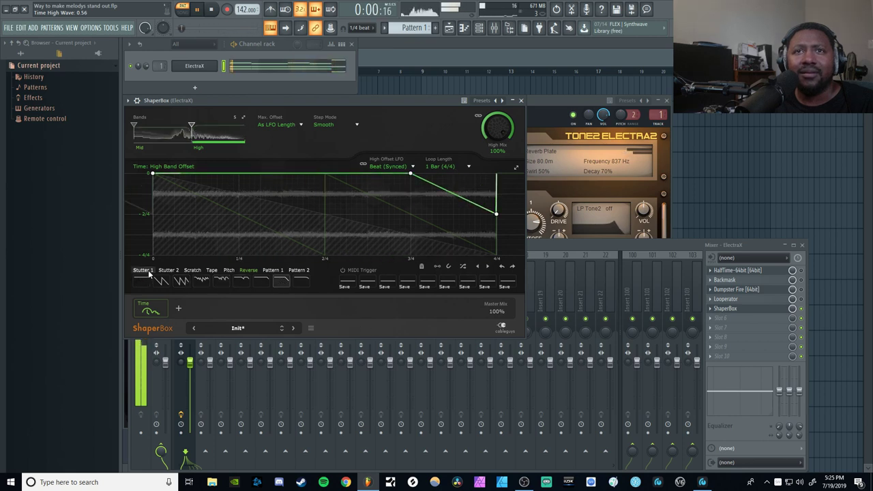
{"action": "left_click_drag", "start_coordinate": [201, 130], "coordinate": [208, 130]}
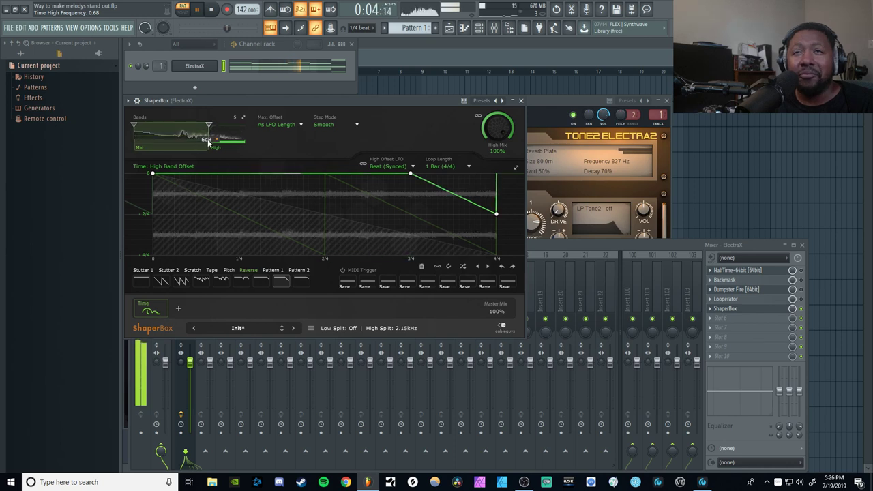
{"action": "left_click", "coordinate": [213, 12]}
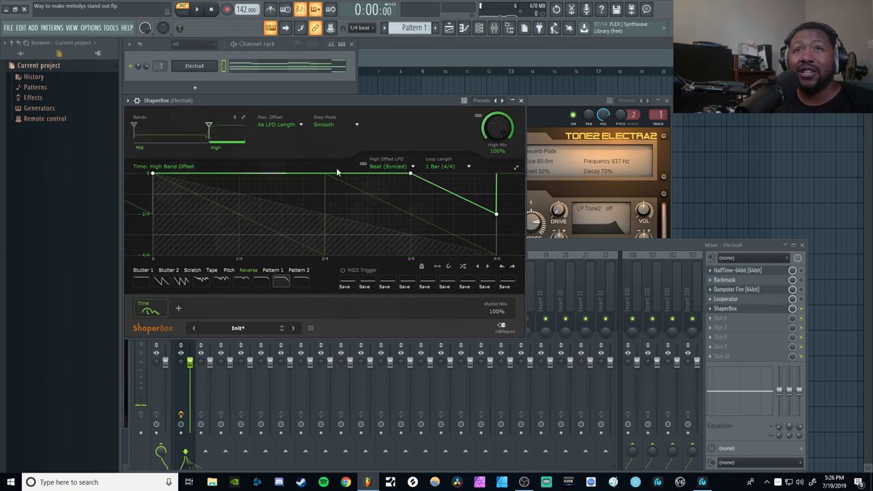
Add a Pan shaper in ShaperBox with a Rhythm 1 panning pattern and preview it
{"action": "left_click", "coordinate": [178, 308]}
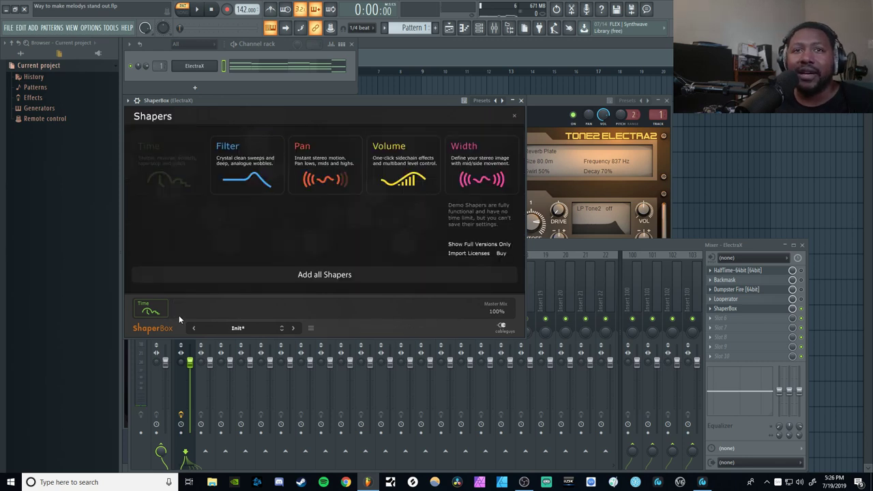
{"action": "left_click", "coordinate": [319, 161]}
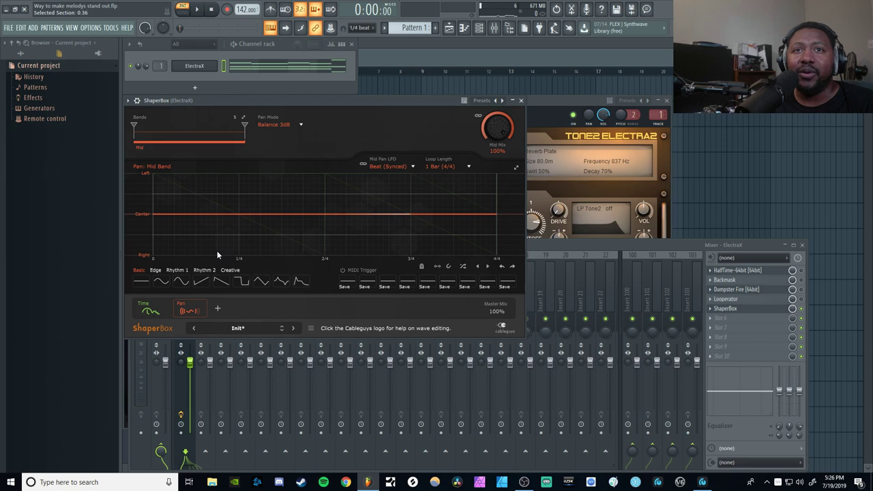
{"action": "left_click", "coordinate": [187, 271]}
{"action": "left_click", "coordinate": [202, 282]}
{"action": "left_click", "coordinate": [198, 11]}
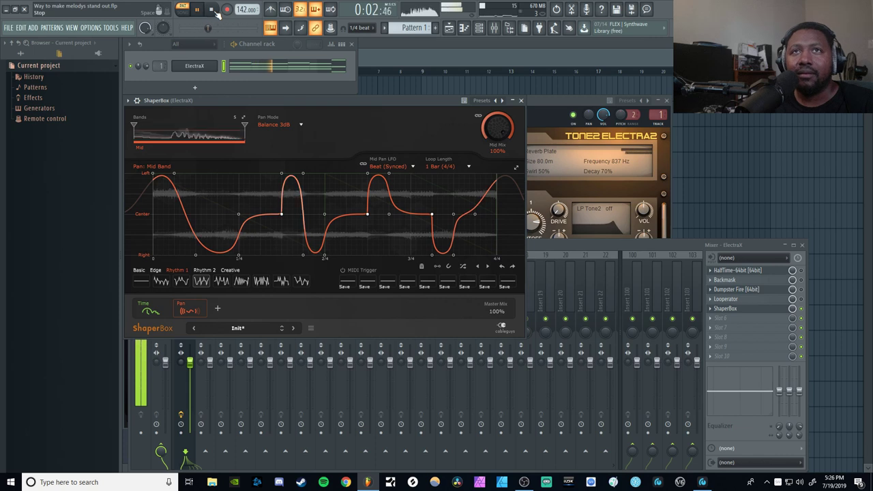
{"action": "left_click", "coordinate": [213, 10]}
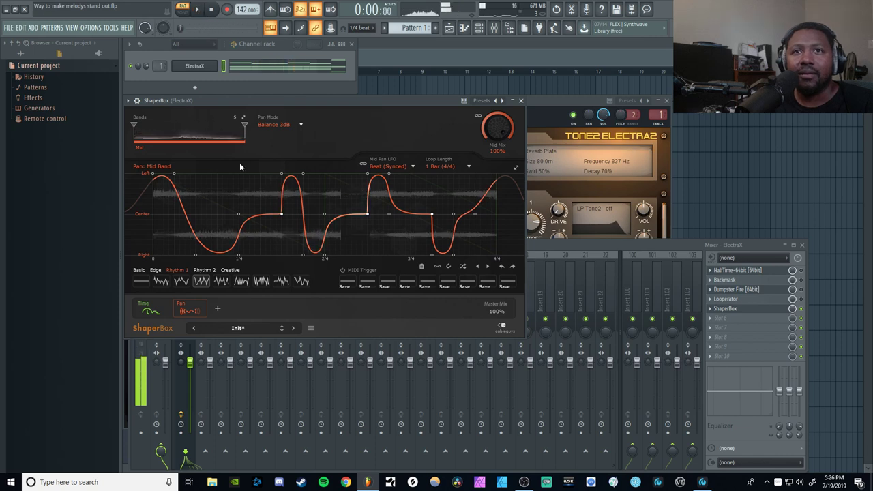
Add a Filter shaper with a Sweeps preset, giving the cutoff a smooth wavy curve
{"action": "left_click", "coordinate": [217, 308]}
{"action": "left_click", "coordinate": [241, 176]}
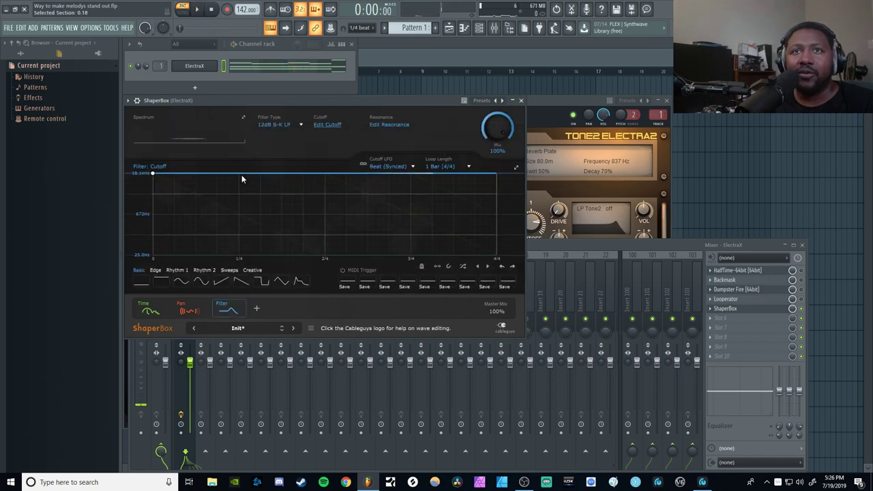
{"action": "left_click", "coordinate": [230, 270]}
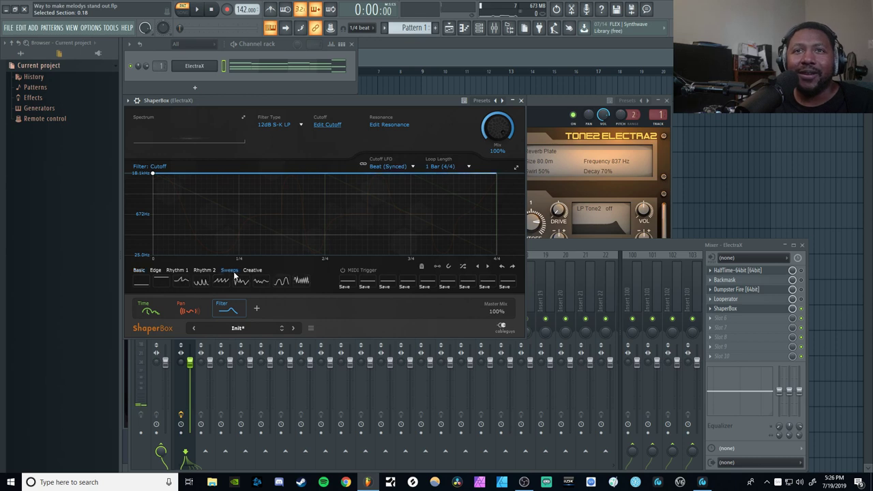
{"action": "left_click", "coordinate": [202, 282]}
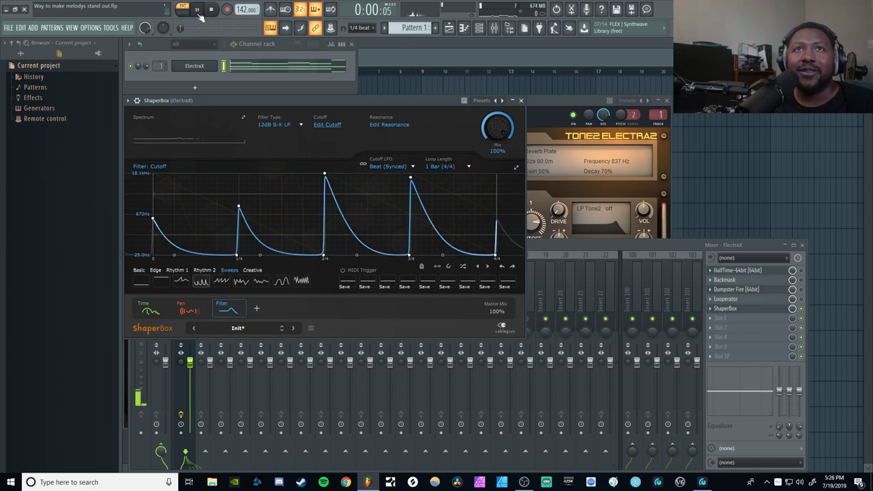
{"action": "left_click", "coordinate": [294, 281]}
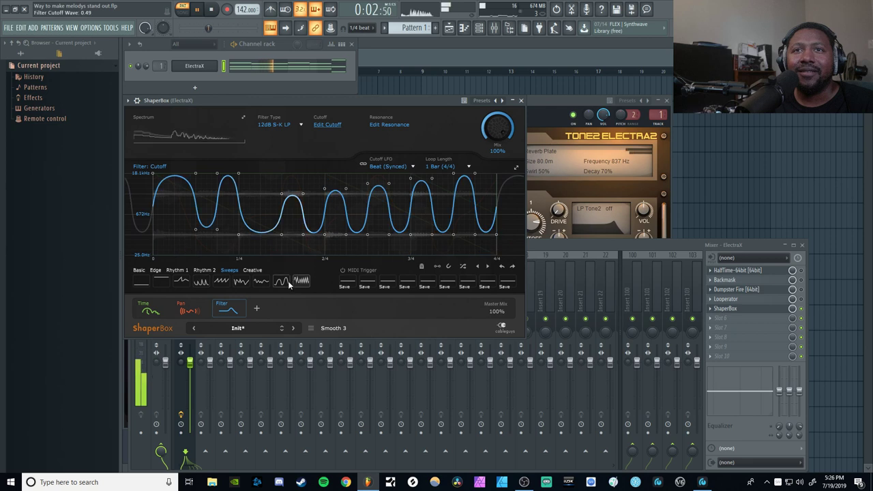
{"action": "left_click", "coordinate": [213, 10]}
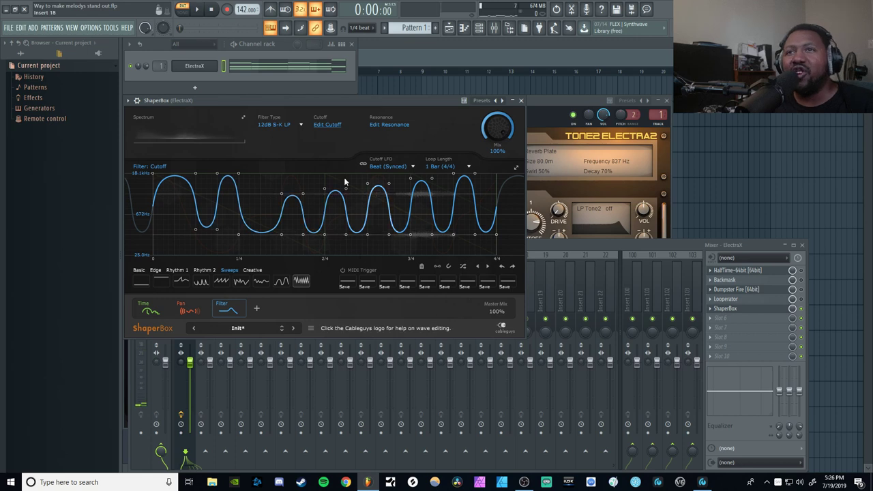
Remove the Filter and Pan shapers from ShaperBox, adding nothing new
{"action": "left_click", "coordinate": [236, 310]}
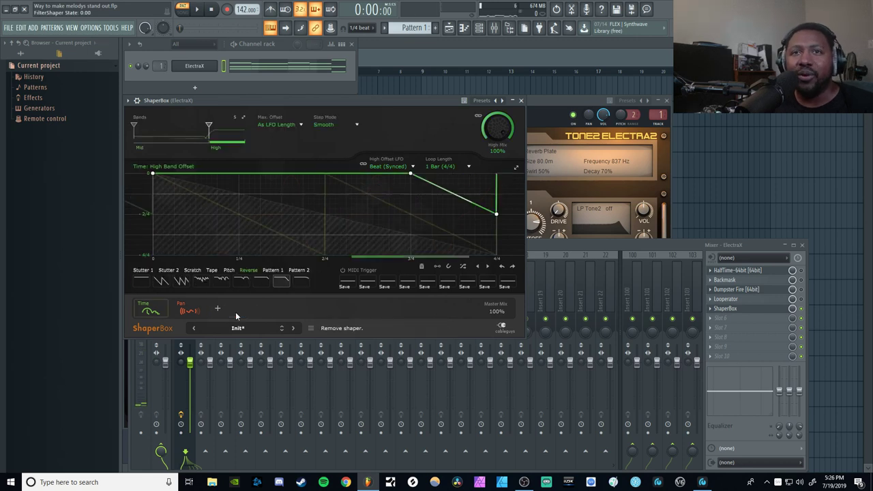
{"action": "left_click", "coordinate": [201, 314]}
{"action": "mouse_move", "coordinate": [154, 310]}
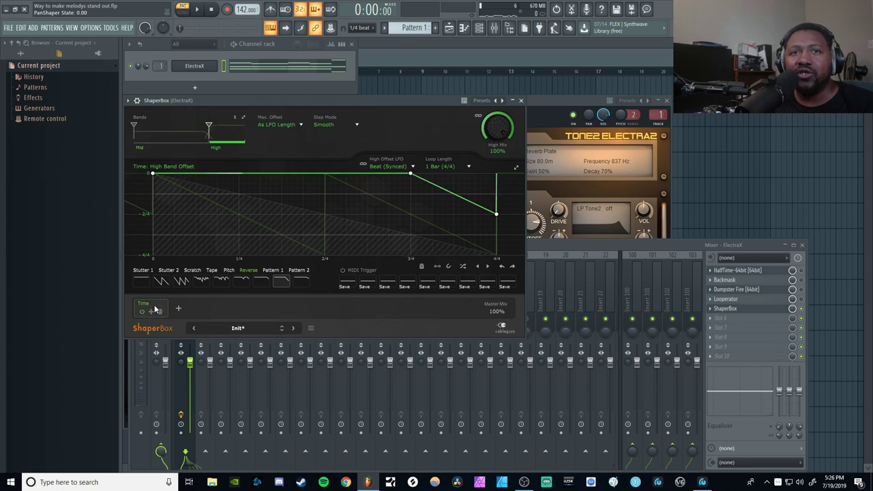
{"action": "left_click", "coordinate": [178, 308]}
{"action": "left_click", "coordinate": [158, 141]}
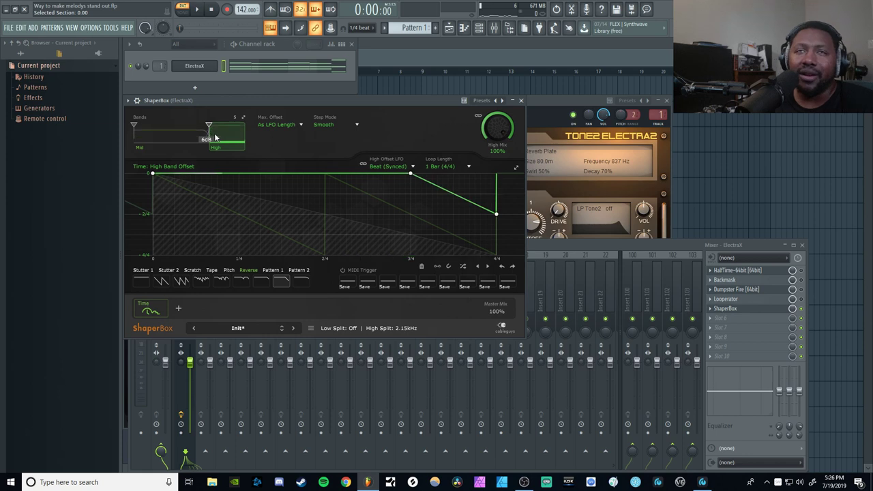
Merge the Time shaper's high band into the mid band, then delete the Time shaper
{"action": "left_click_drag", "start_coordinate": [209, 127], "coordinate": [245, 127]}
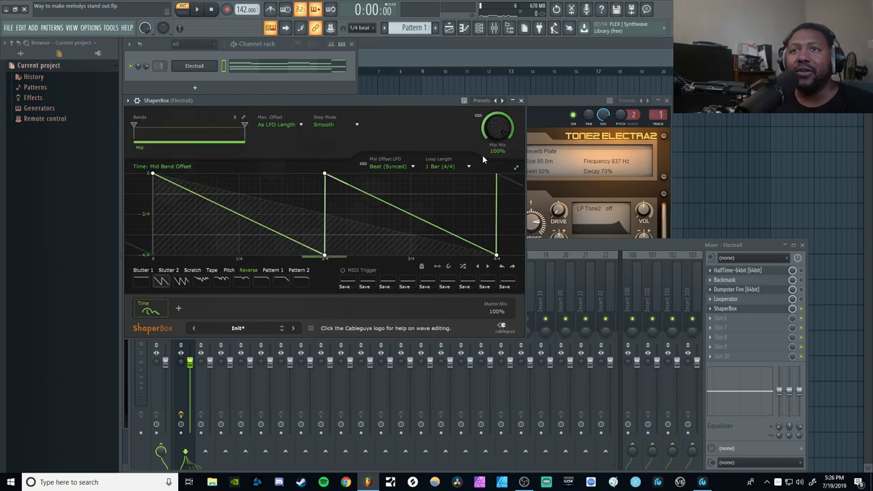
{"action": "mouse_move", "coordinate": [160, 317]}
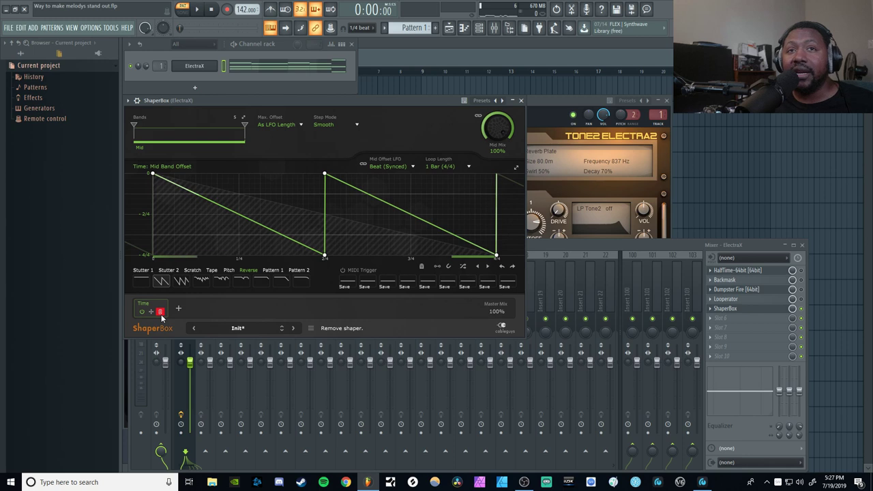
{"action": "left_click", "coordinate": [160, 312]}
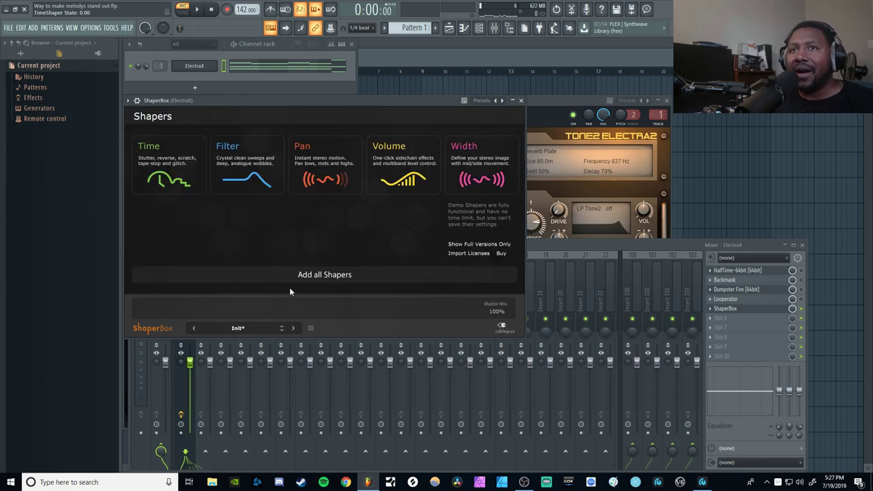